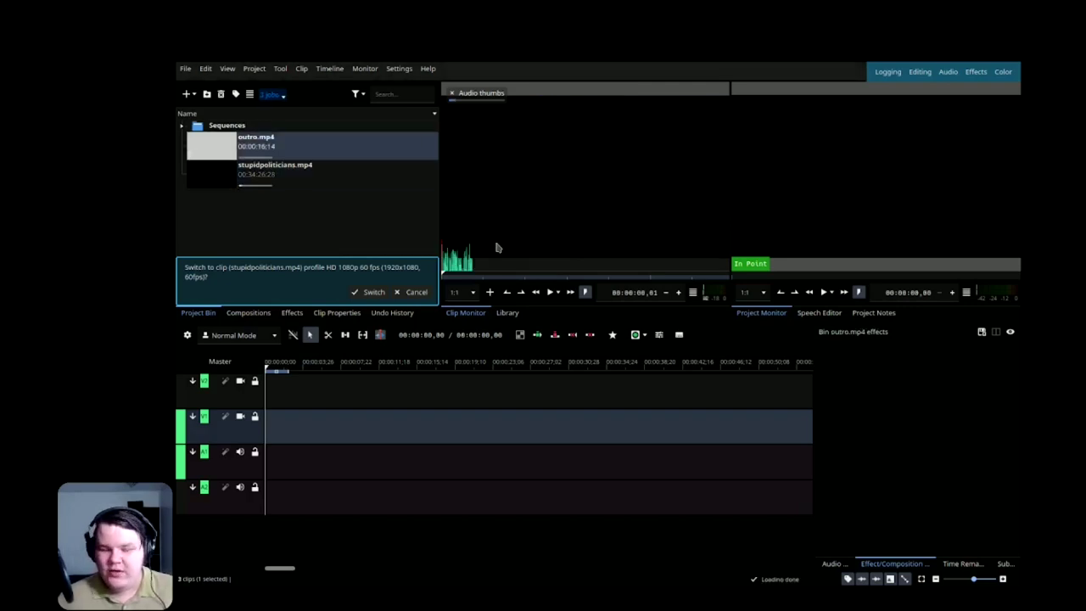
Switch the project profile to match stupidpoliticians.mp4: HD 1080p 60 fps (1920x1080).
{"action": "left_click", "coordinate": [371, 293]}
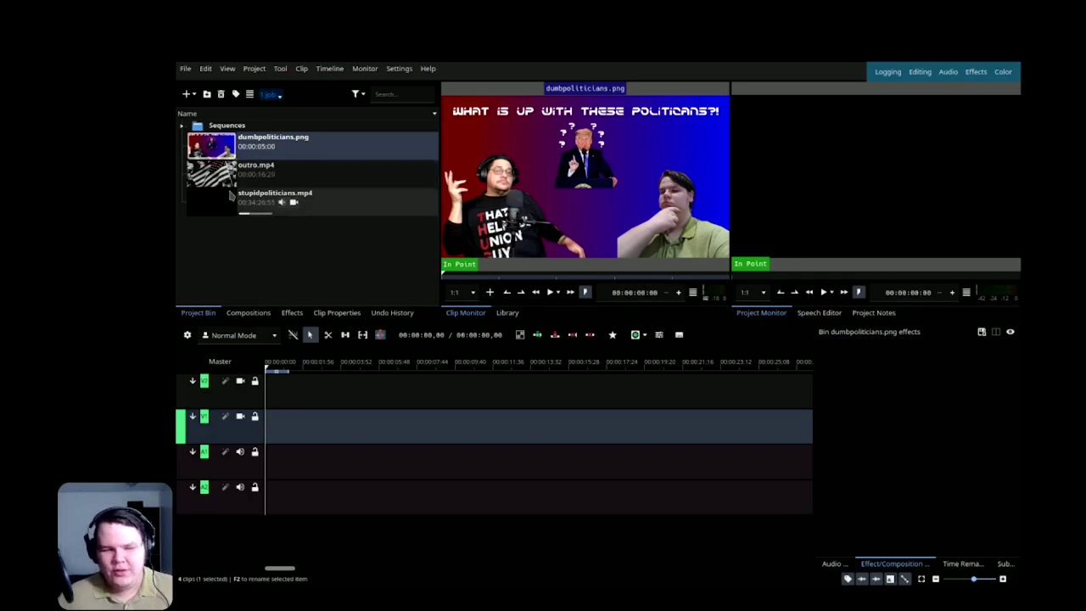
{"action": "left_click", "coordinate": [266, 217]}
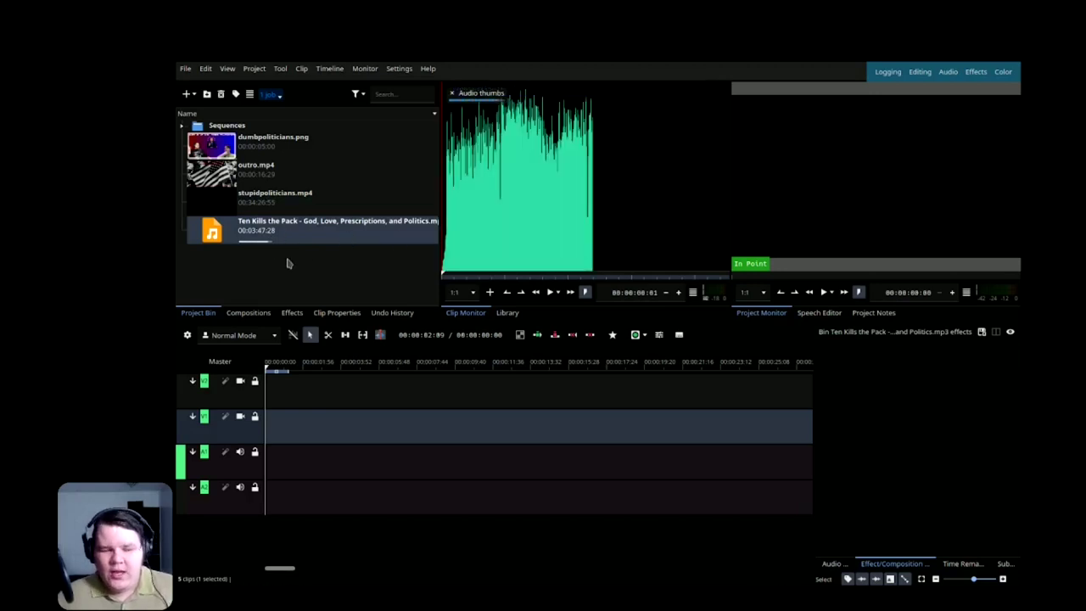
Place dumbpoliticians.png at the start of V1 and the Ten Kills the Pack song beneath it on A1.
{"action": "left_click", "coordinate": [212, 146]}
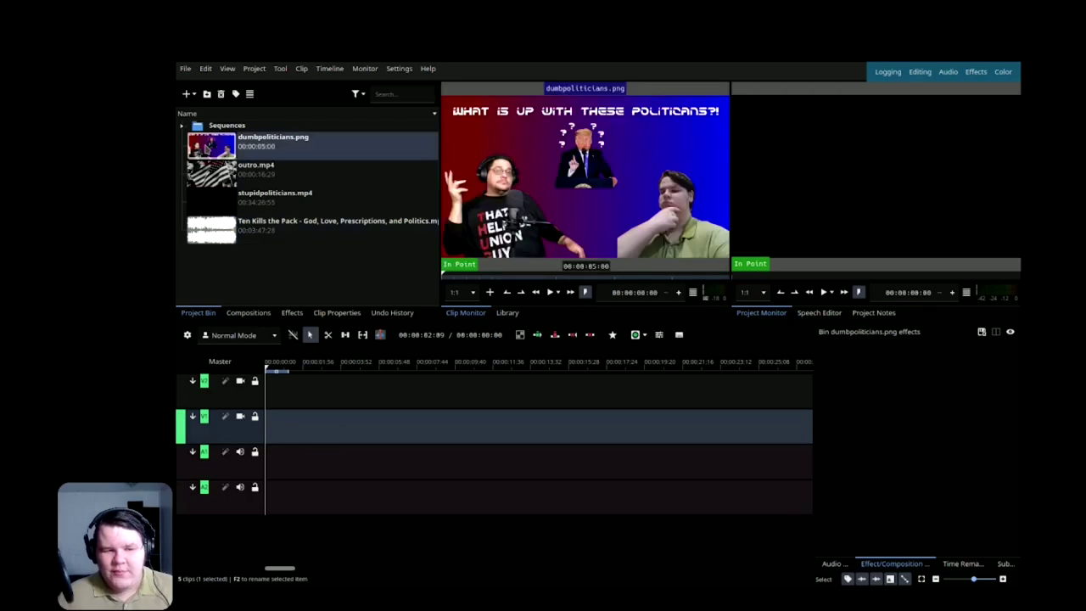
{"action": "left_click_drag", "start_coordinate": [268, 222], "coordinate": [267, 428]}
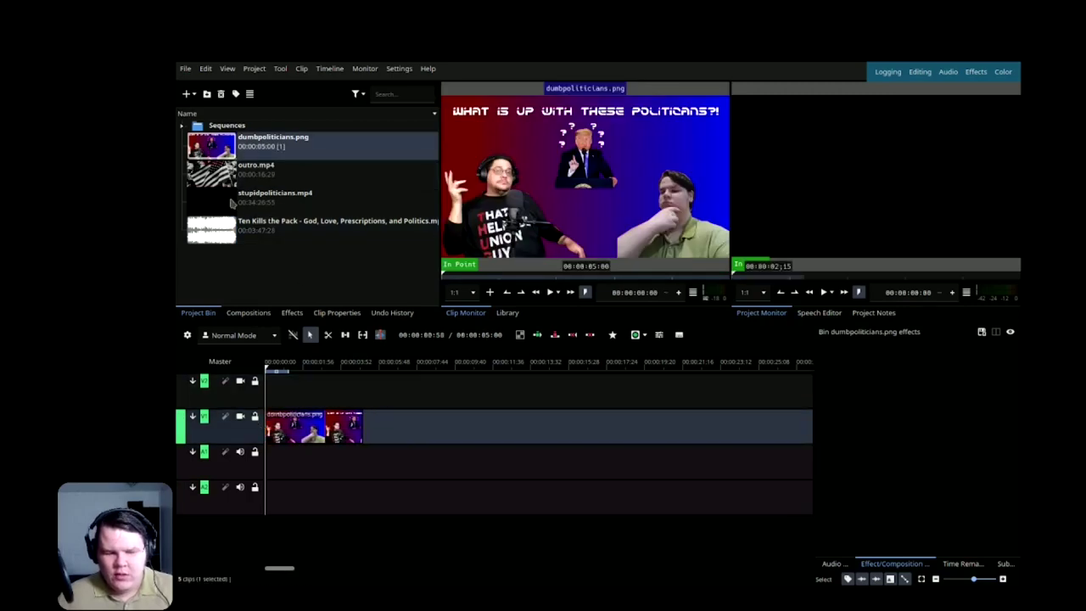
{"action": "left_click_drag", "start_coordinate": [211, 232], "coordinate": [268, 467]}
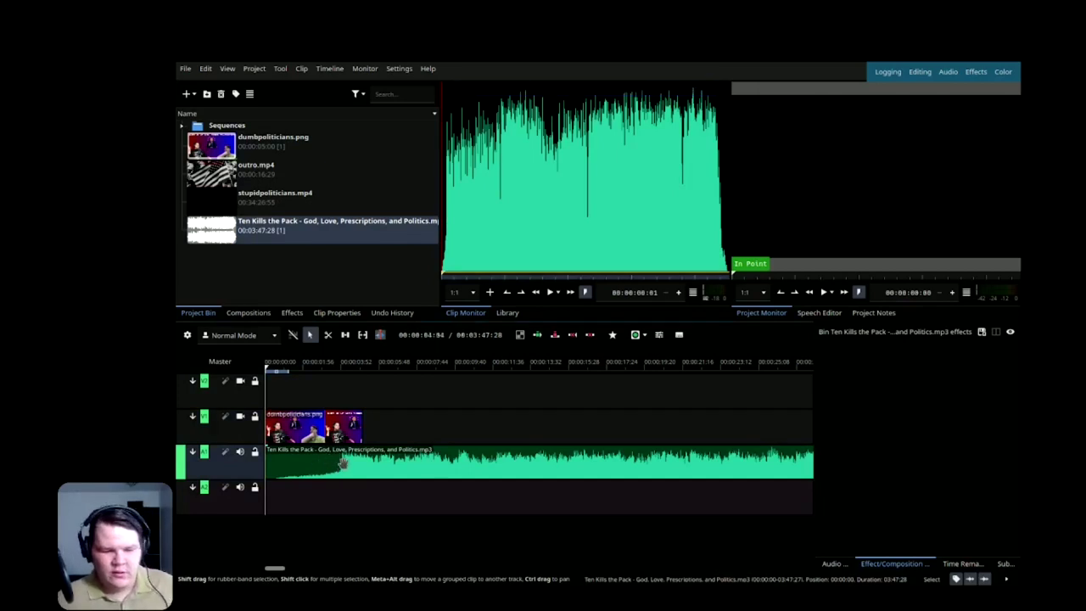
Cut off the song's quiet intro at about 00:00:03:57 and move the remaining audio to the timeline start.
{"action": "left_click", "coordinate": [318, 471]}
{"action": "left_click", "coordinate": [318, 471]}
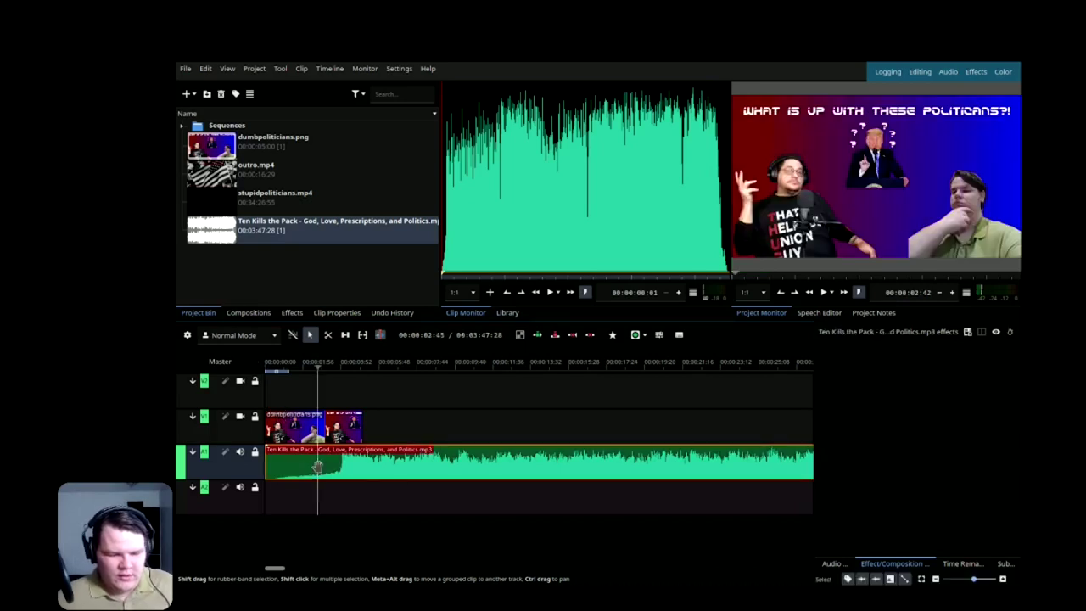
{"action": "key", "text": "x"}
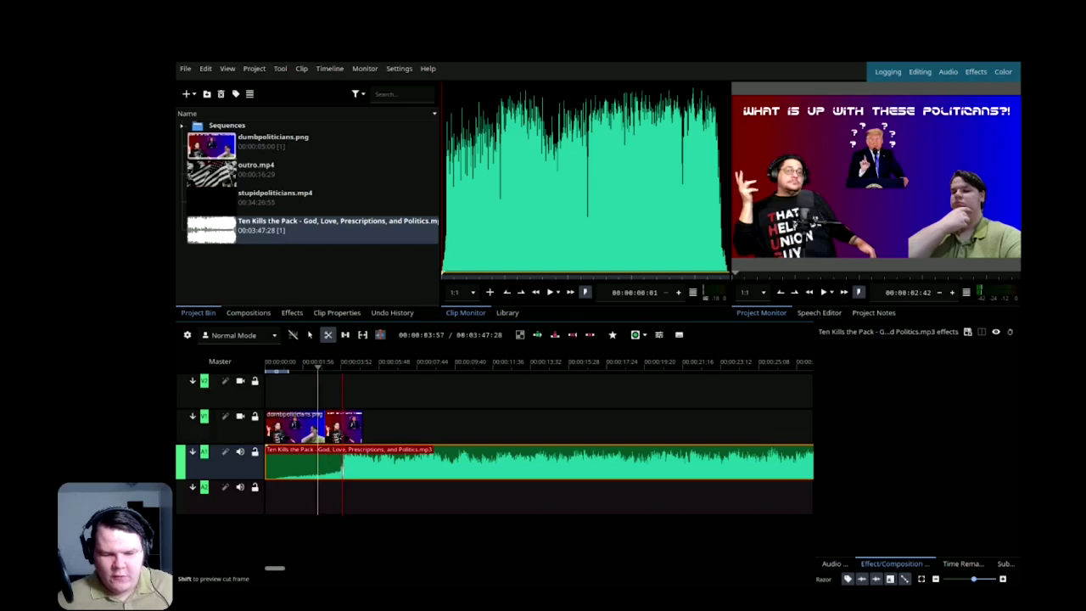
{"action": "left_click", "coordinate": [342, 465]}
{"action": "key", "text": "s"}
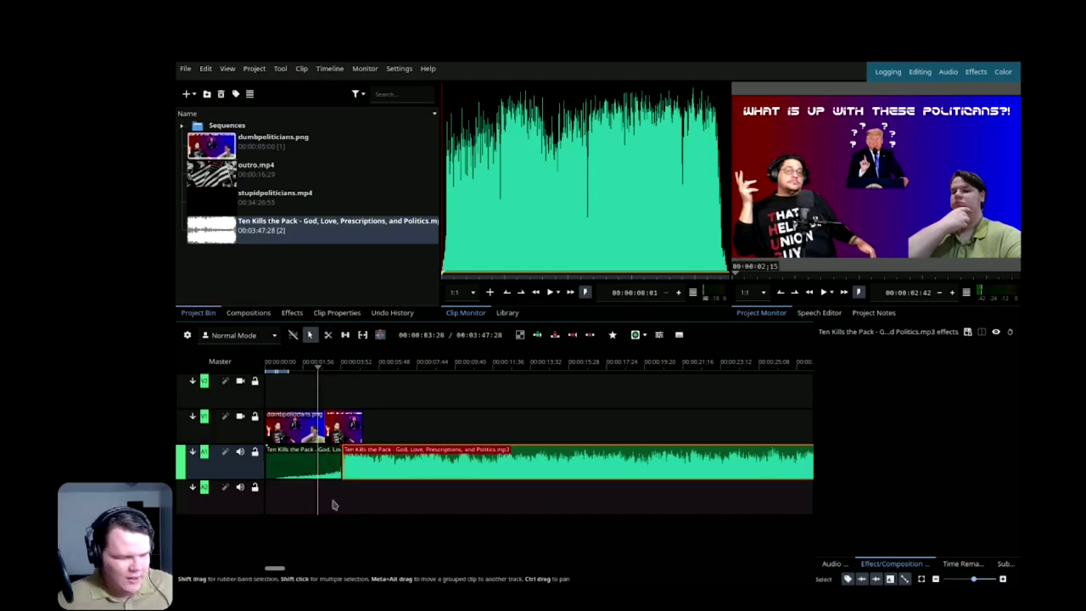
{"action": "left_click", "coordinate": [323, 465]}
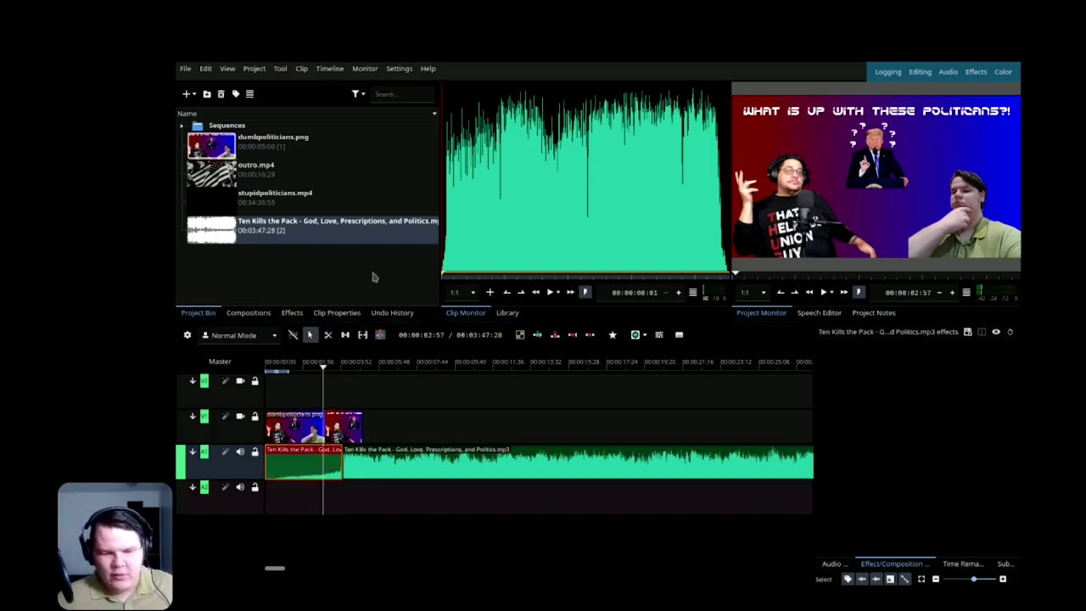
{"action": "key", "text": "Delete"}
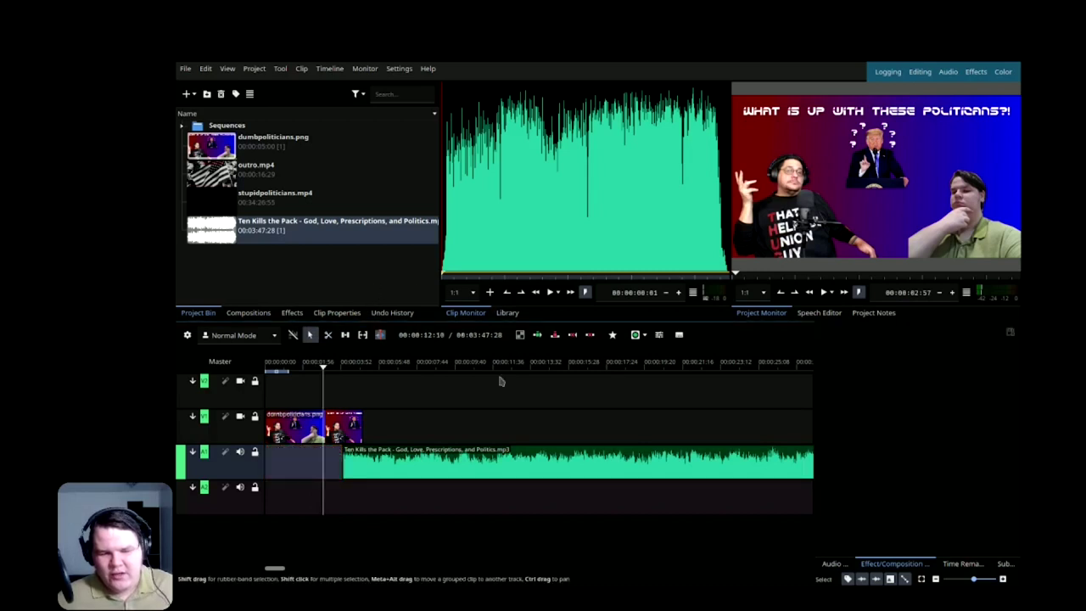
{"action": "left_click_drag", "start_coordinate": [420, 465], "coordinate": [344, 464]}
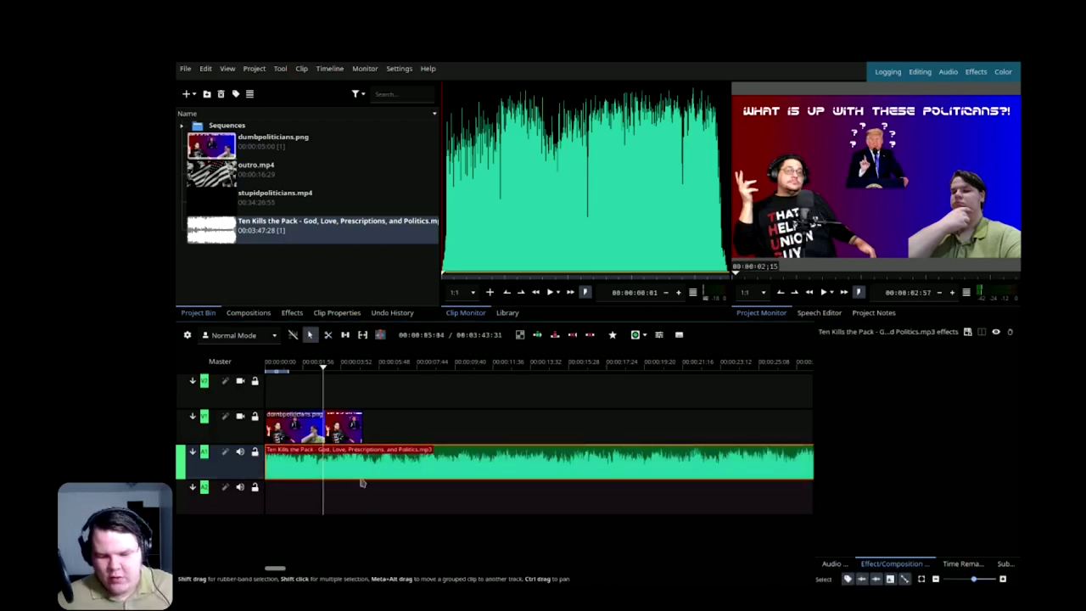
Cut the song where the dumbpoliticians.png clip ends and delete the rest of the audio.
{"action": "key", "text": "x"}
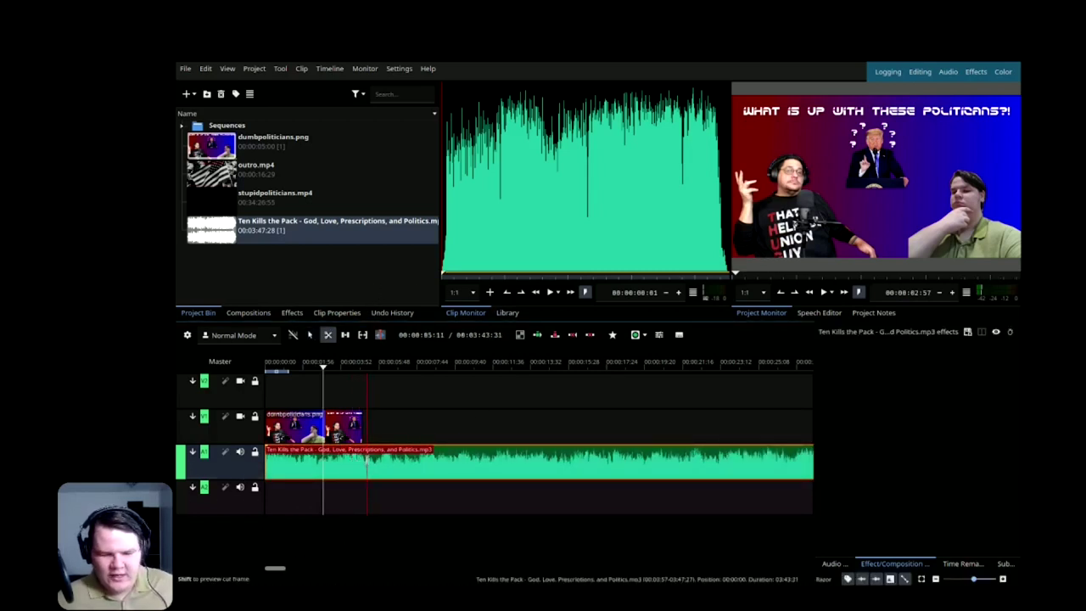
{"action": "left_click", "coordinate": [363, 463]}
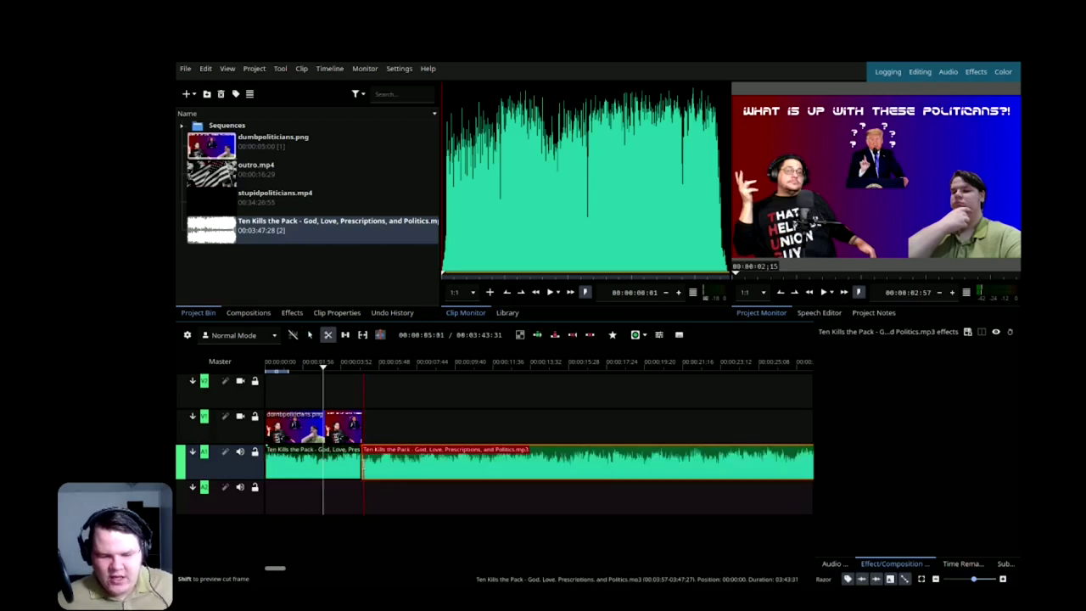
{"action": "key", "text": "s"}
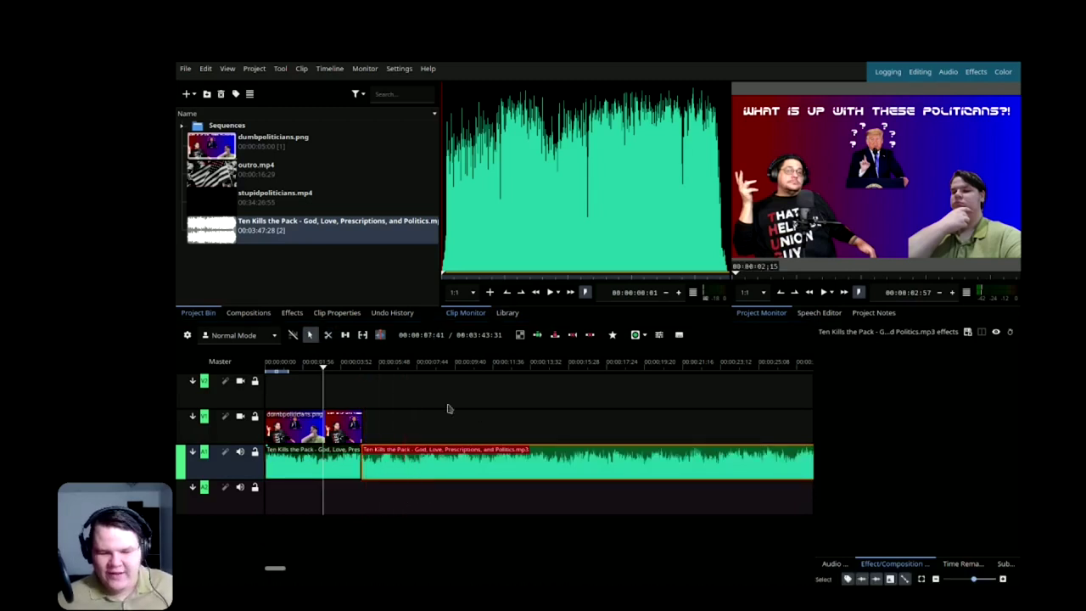
{"action": "key", "text": "Delete"}
Check the song's loudness from the start, add a keyframable volume effect to its clip and set the gain to -16 dB.
{"action": "left_click_drag", "start_coordinate": [322, 392], "coordinate": [257, 390]}
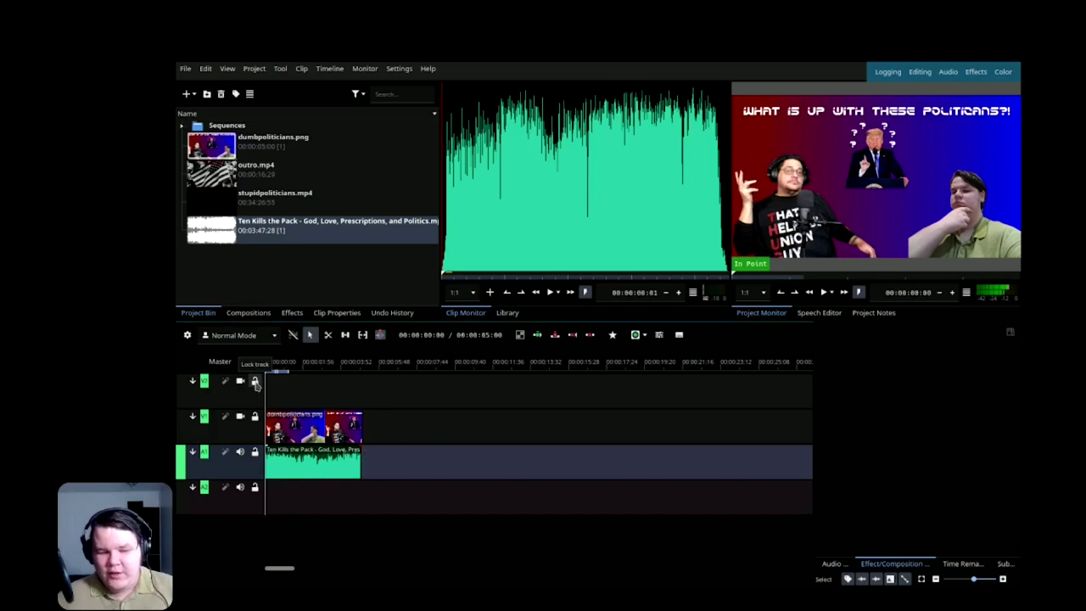
{"action": "left_click", "coordinate": [300, 384]}
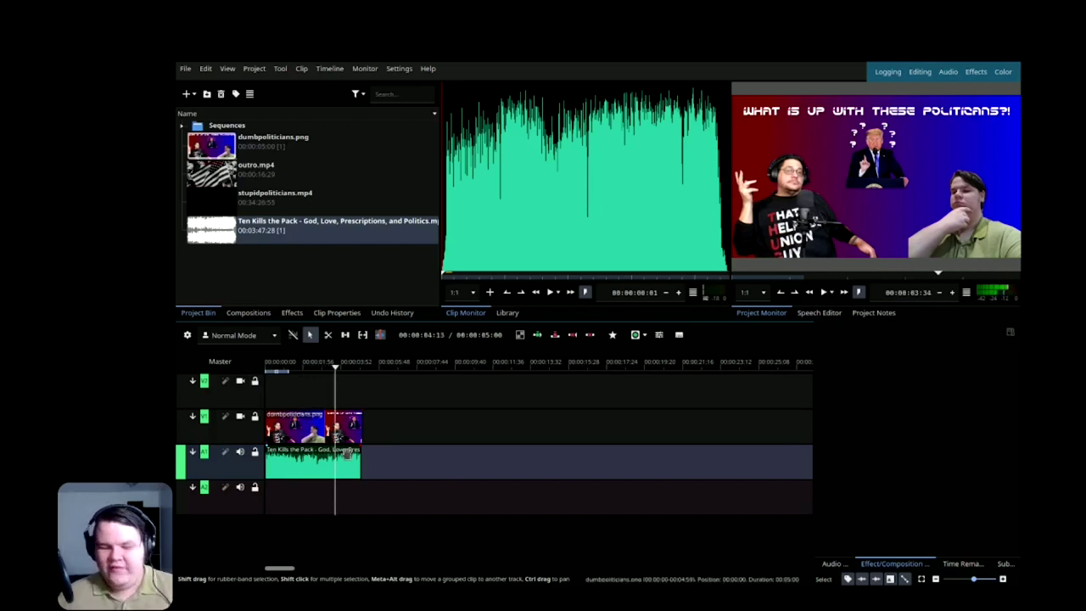
{"action": "left_click", "coordinate": [273, 463]}
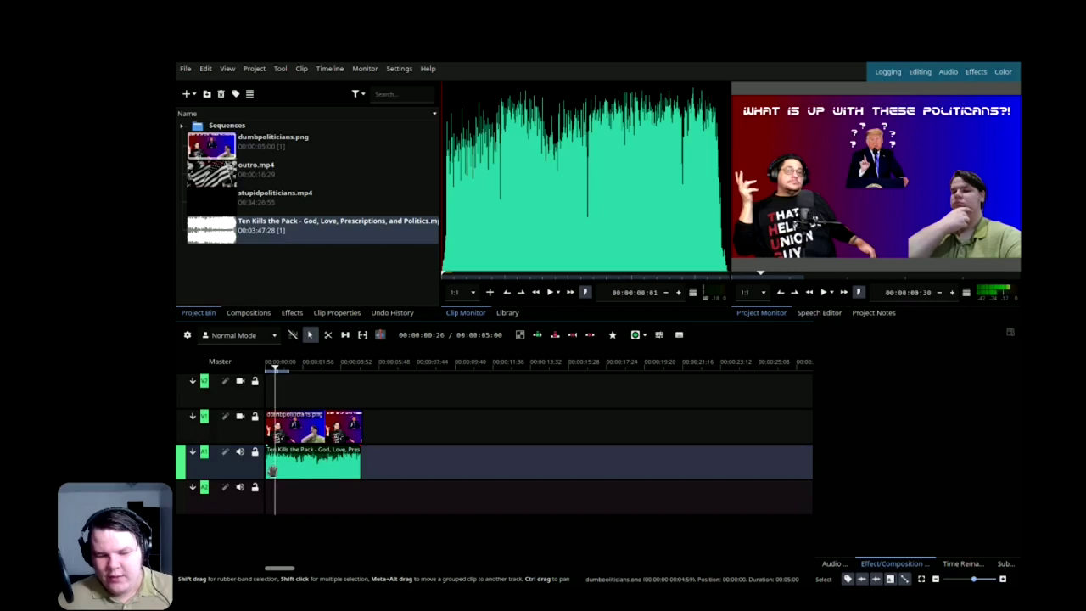
{"action": "left_click", "coordinate": [314, 472]}
{"action": "left_click", "coordinate": [269, 471]}
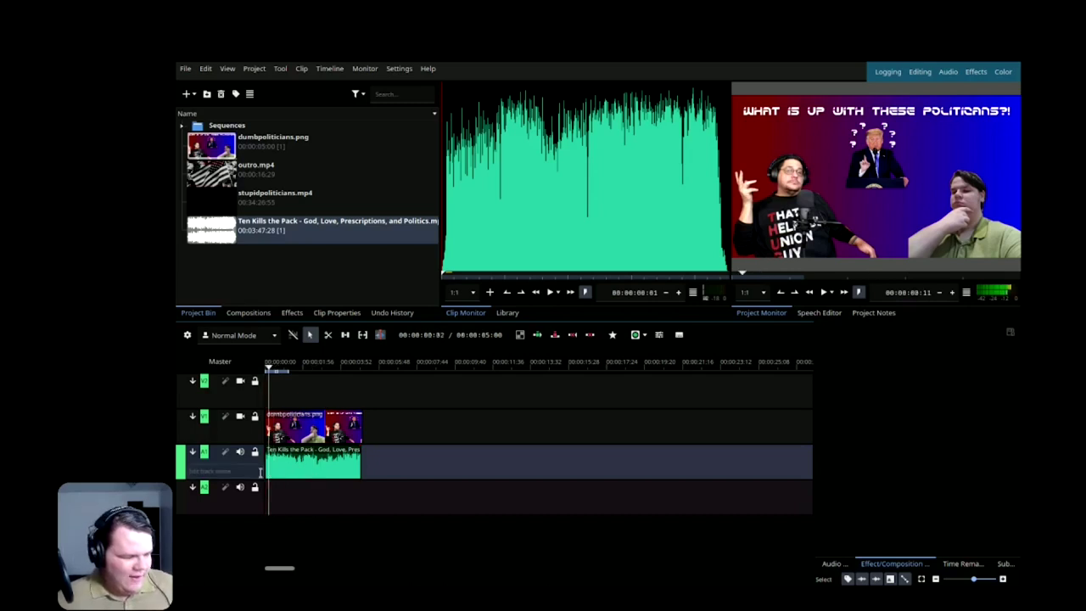
{"action": "left_click", "coordinate": [295, 470]}
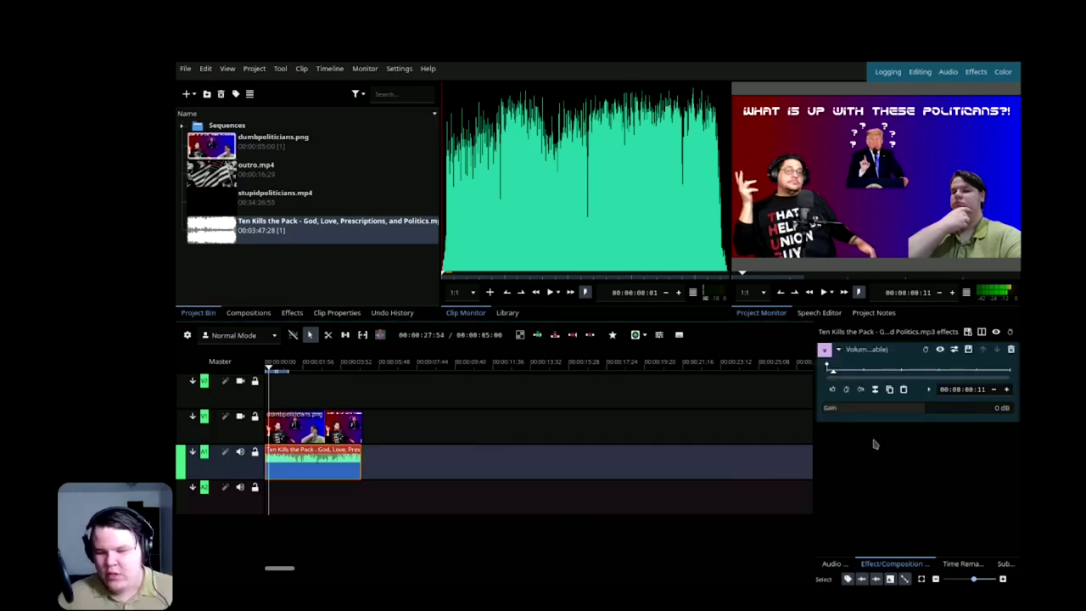
{"action": "mouse_move", "coordinate": [922, 411]}
{"action": "left_mouse_down"}
{"action": "mouse_move", "coordinate": [898, 415]}
{"action": "mouse_move", "coordinate": [908, 415]}
{"action": "left_mouse_up"}
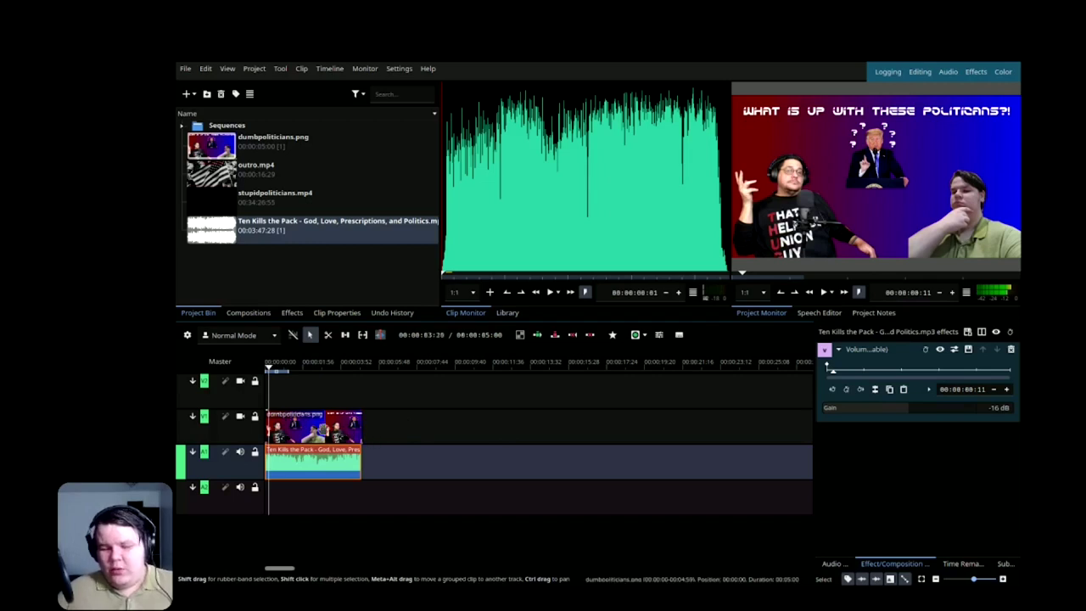
Add a short fade-in and a short fade-out to the dumbpoliticians.png clip on V1.
{"action": "mouse_move", "coordinate": [268, 415]}
{"action": "left_click_drag", "start_coordinate": [268, 415], "coordinate": [285, 405]}
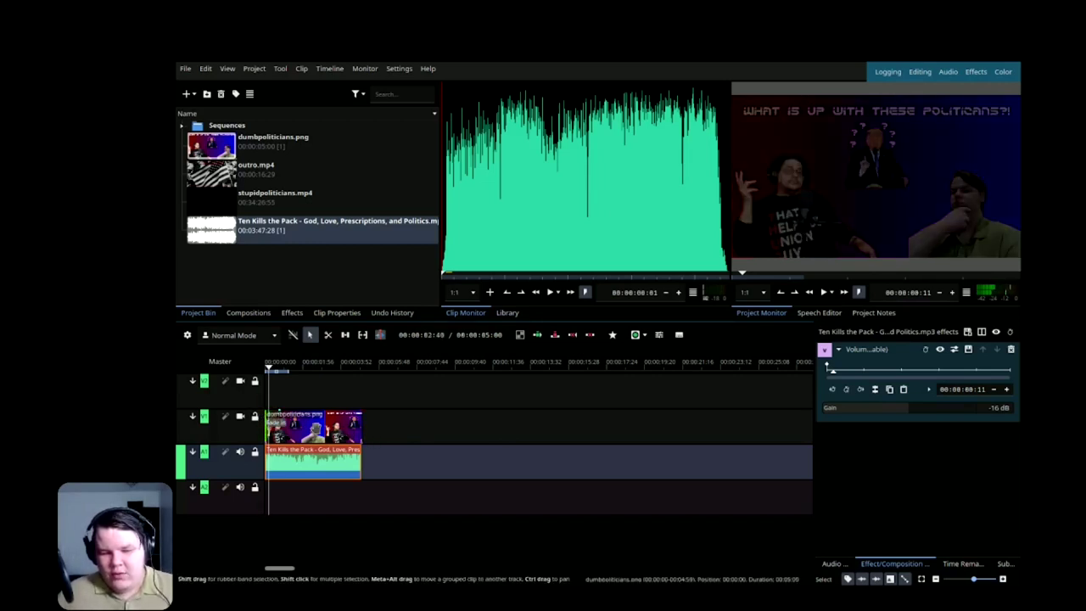
{"action": "left_click", "coordinate": [285, 449]}
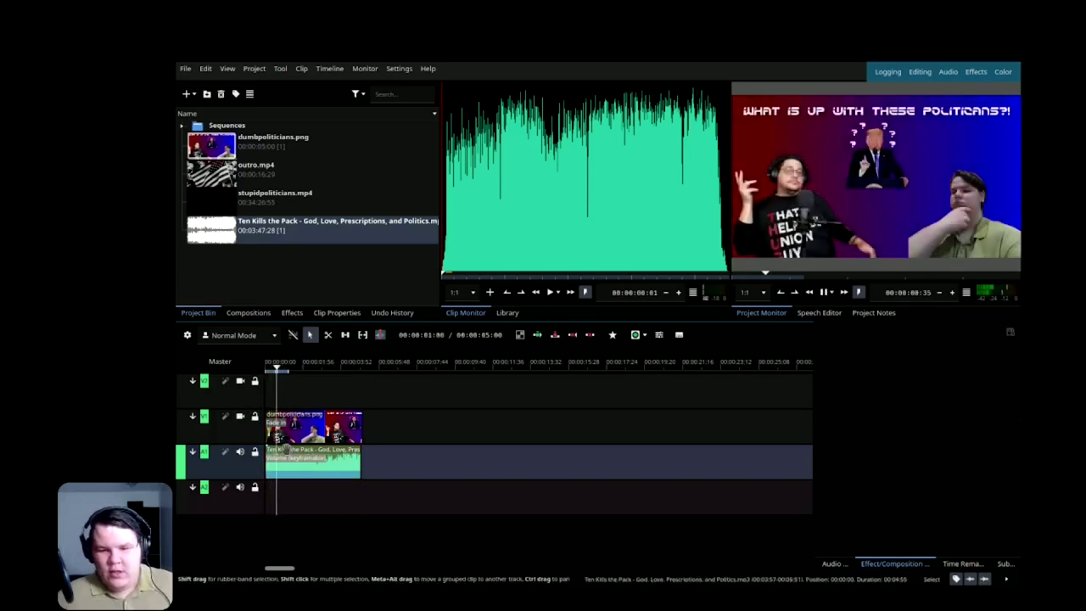
{"action": "left_click", "coordinate": [361, 434]}
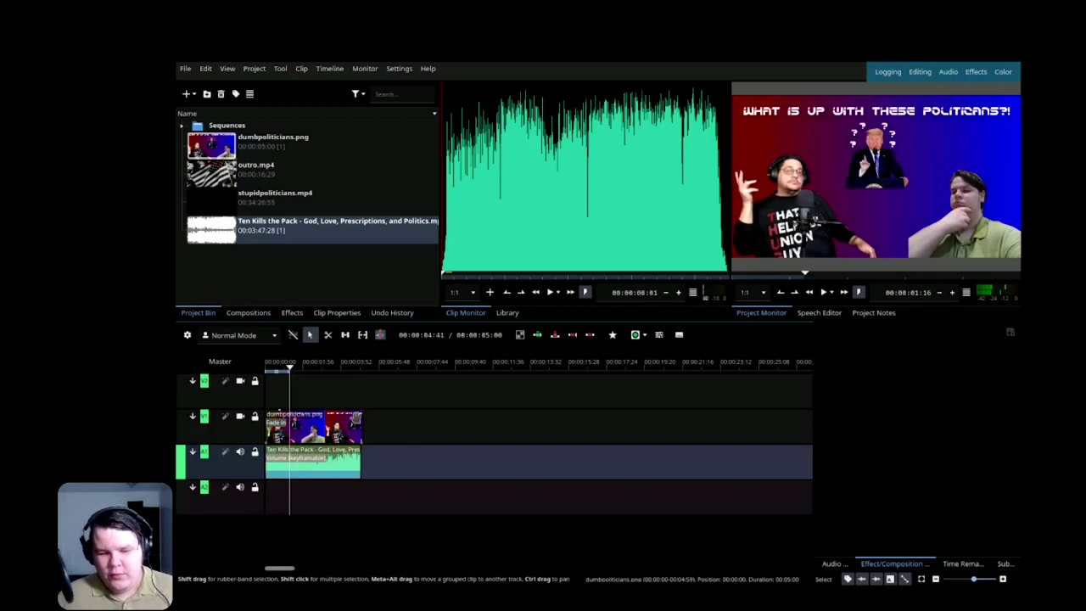
{"action": "left_click_drag", "start_coordinate": [360, 416], "coordinate": [352, 414]}
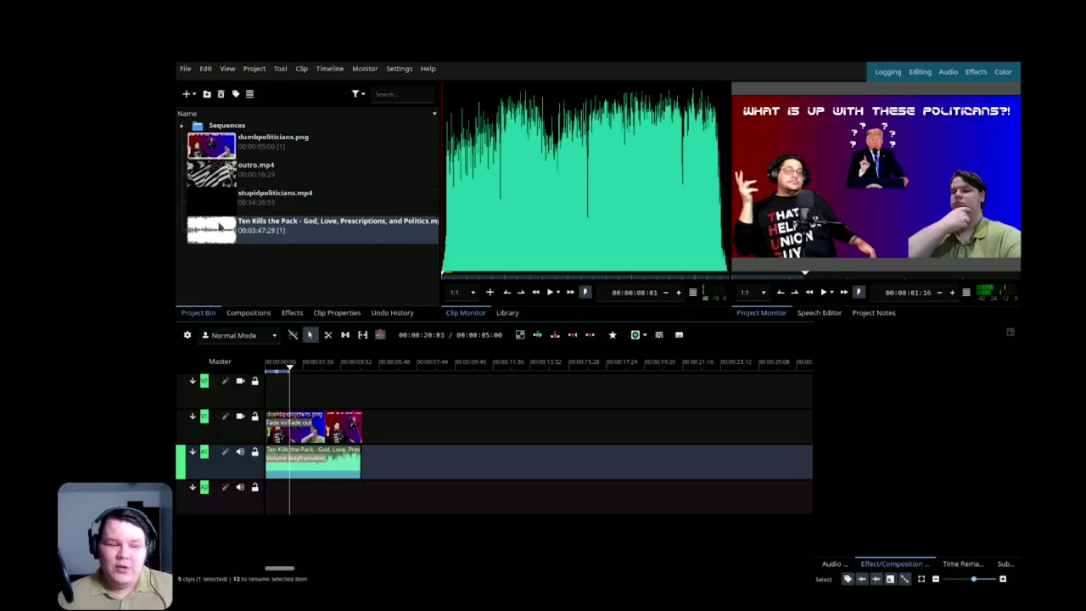
Place stupidpoliticians.mp4 directly after the title image and add short fade-ins to its video and audio.
{"action": "left_click", "coordinate": [266, 211]}
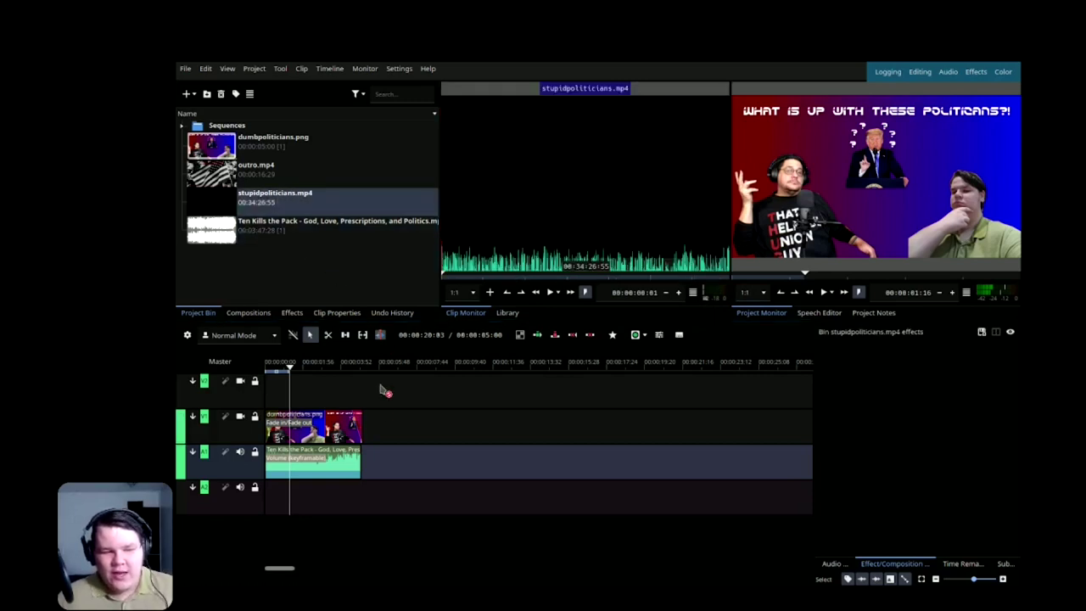
{"action": "left_click_drag", "start_coordinate": [399, 464], "coordinate": [374, 439]}
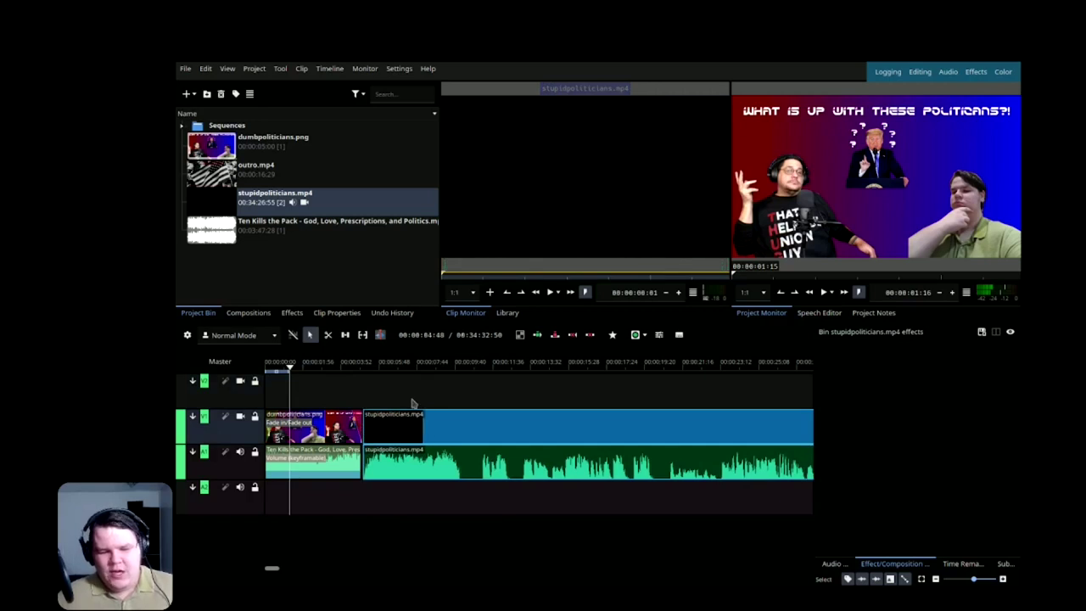
{"action": "left_click", "coordinate": [374, 415]}
{"action": "left_click", "coordinate": [375, 414]}
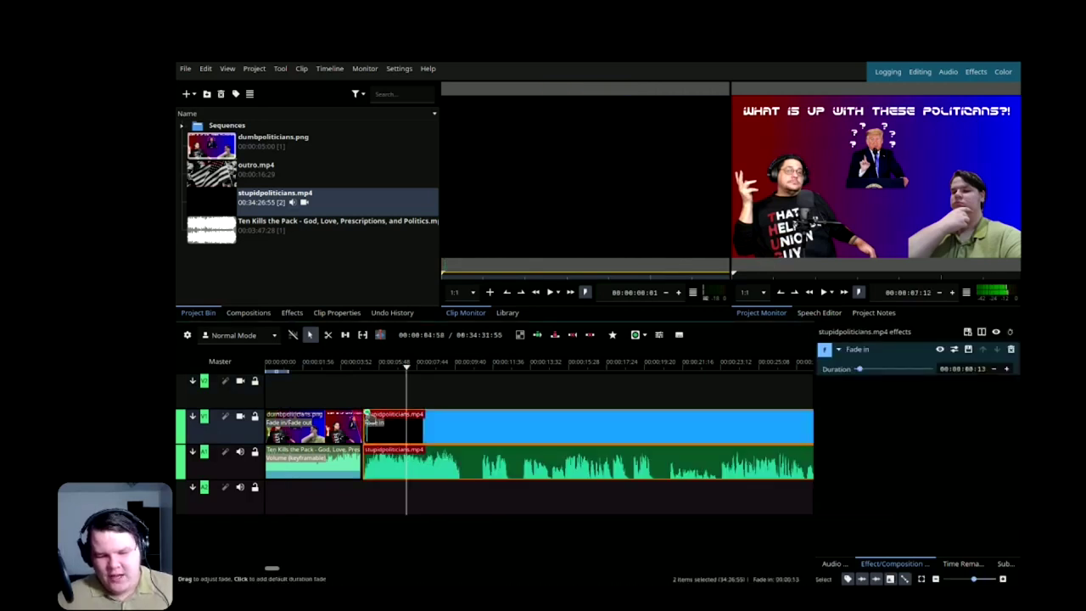
{"action": "left_click_drag", "start_coordinate": [375, 414], "coordinate": [373, 415]}
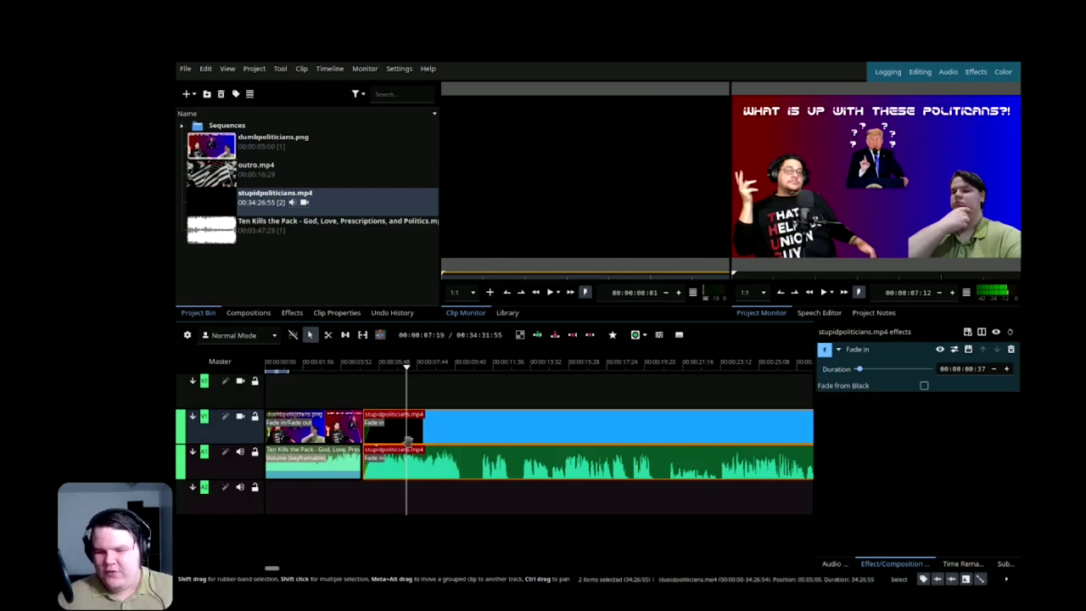
{"action": "mouse_move", "coordinate": [406, 386]}
{"action": "left_mouse_down"}
{"action": "mouse_move", "coordinate": [509, 419]}
{"action": "mouse_move", "coordinate": [397, 402]}
{"action": "left_mouse_up"}
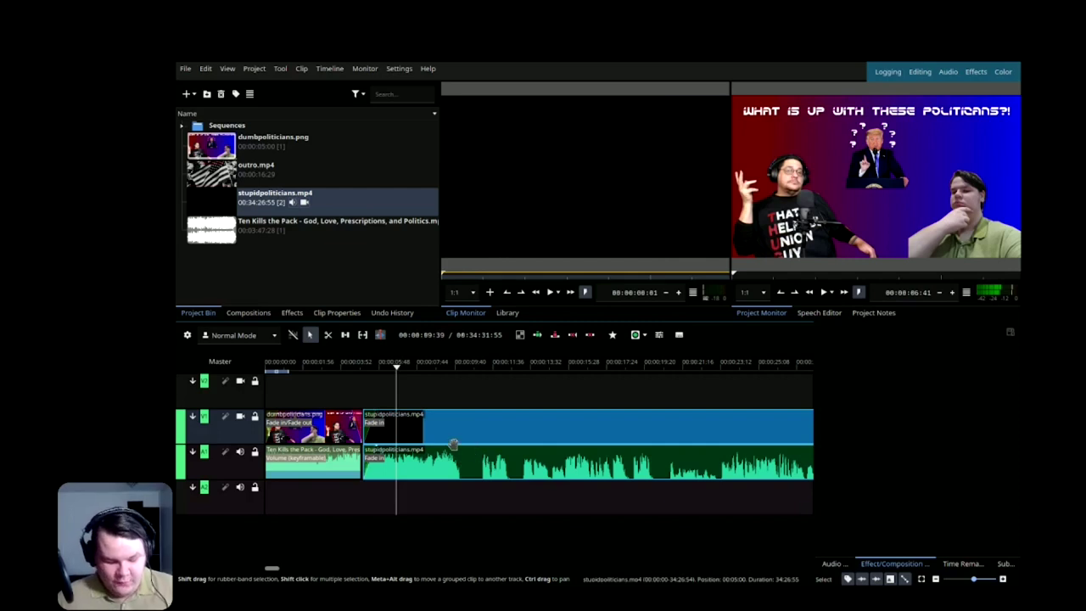
Split stupidpoliticians.mp4 at two points near its beginning, isolating a segment of about 00:00:01:40, and select that segment.
{"action": "key", "text": "x"}
{"action": "left_click", "coordinate": [415, 427]}
{"action": "left_click", "coordinate": [447, 426]}
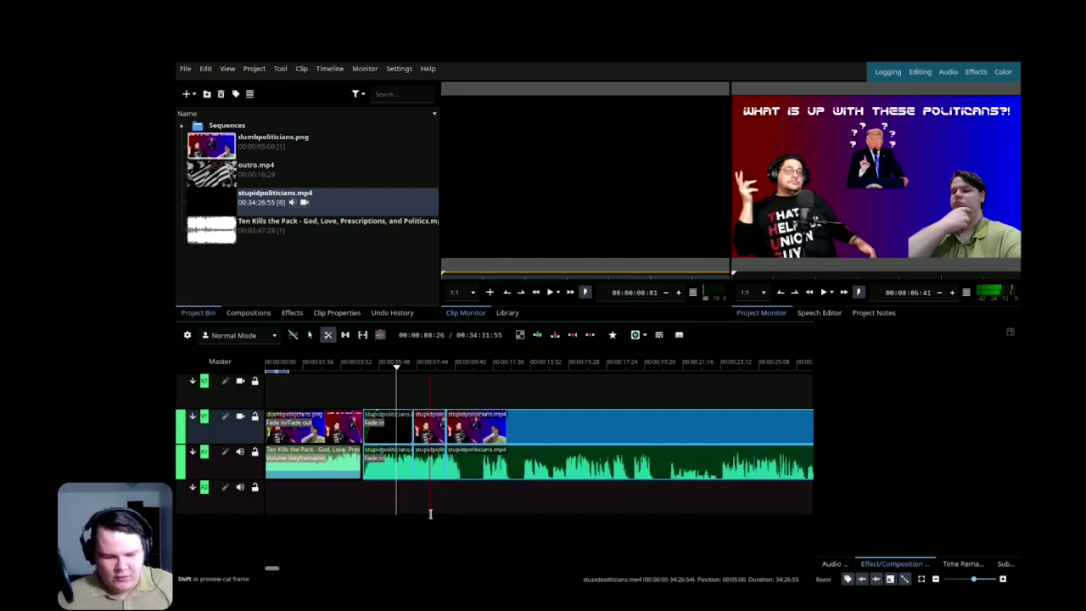
{"action": "key", "text": "s"}
{"action": "left_click", "coordinate": [424, 463]}
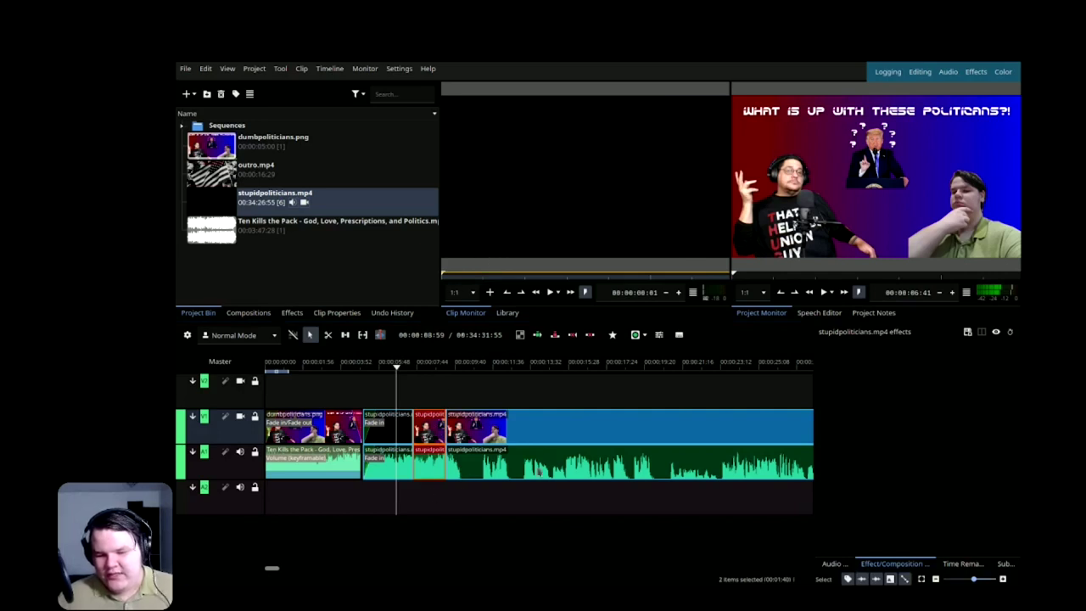
Place outro.mp4 on V1 and A1 directly after the end of stupidpoliticians.mp4.
{"action": "left_click_drag", "start_coordinate": [417, 393], "coordinate": [591, 422]}
{"action": "left_click_drag", "start_coordinate": [357, 404], "coordinate": [767, 409]}
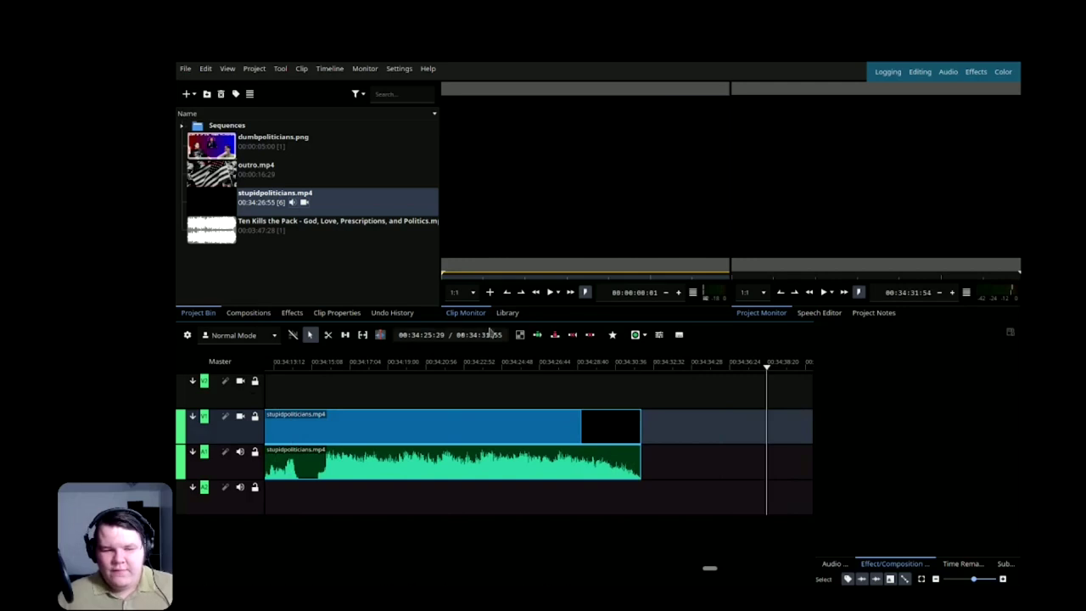
{"action": "left_click", "coordinate": [219, 178]}
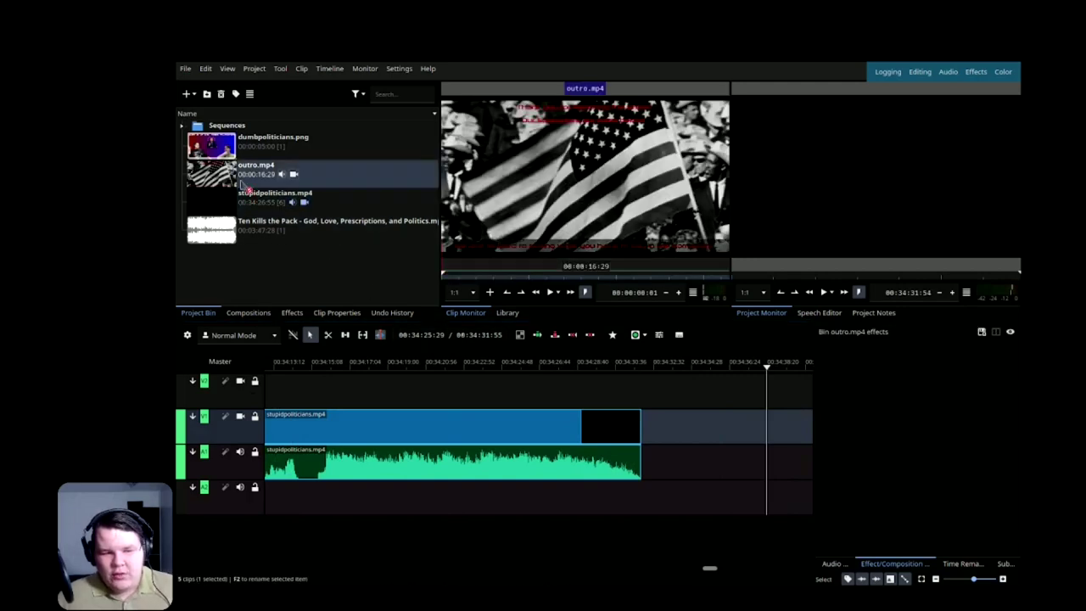
{"action": "left_click_drag", "start_coordinate": [669, 435], "coordinate": [631, 427]}
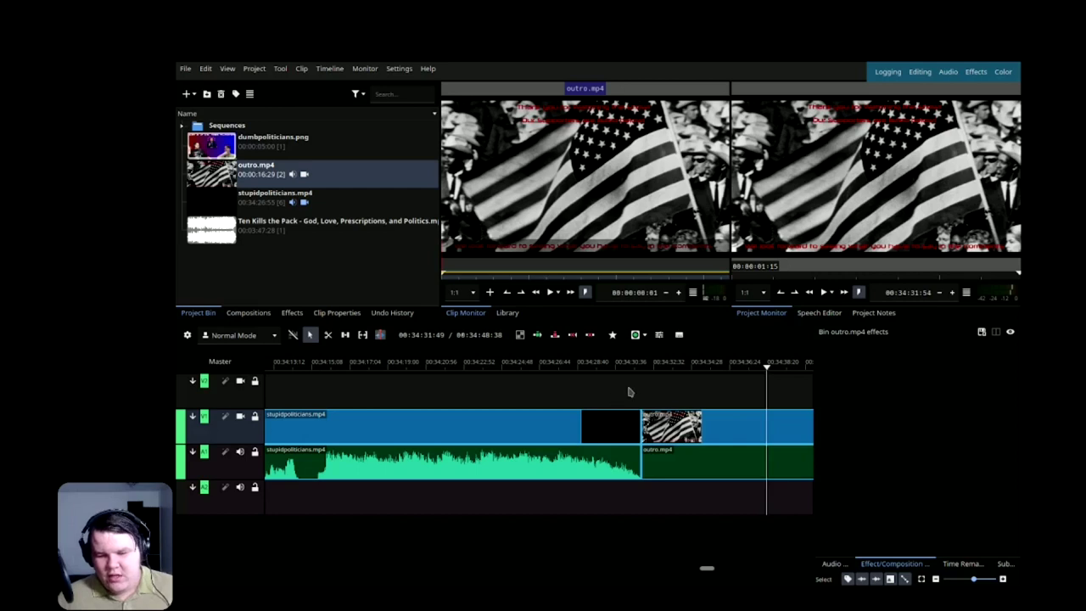
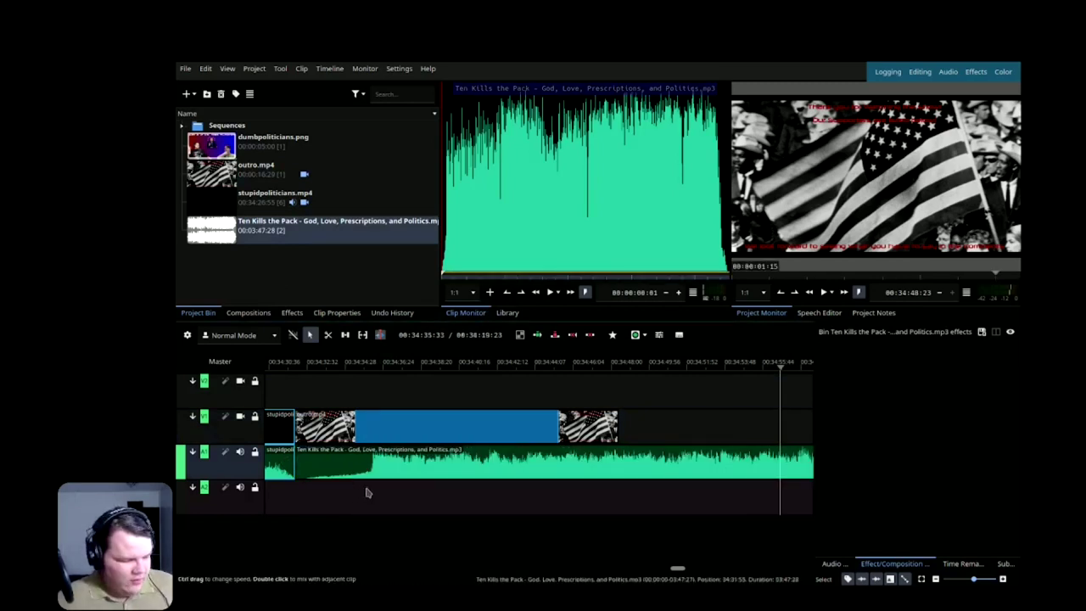
Split the outro music on A1 at about 00:34:35:51 and remove its quiet opening, closing the gap.
{"action": "key", "text": "x"}
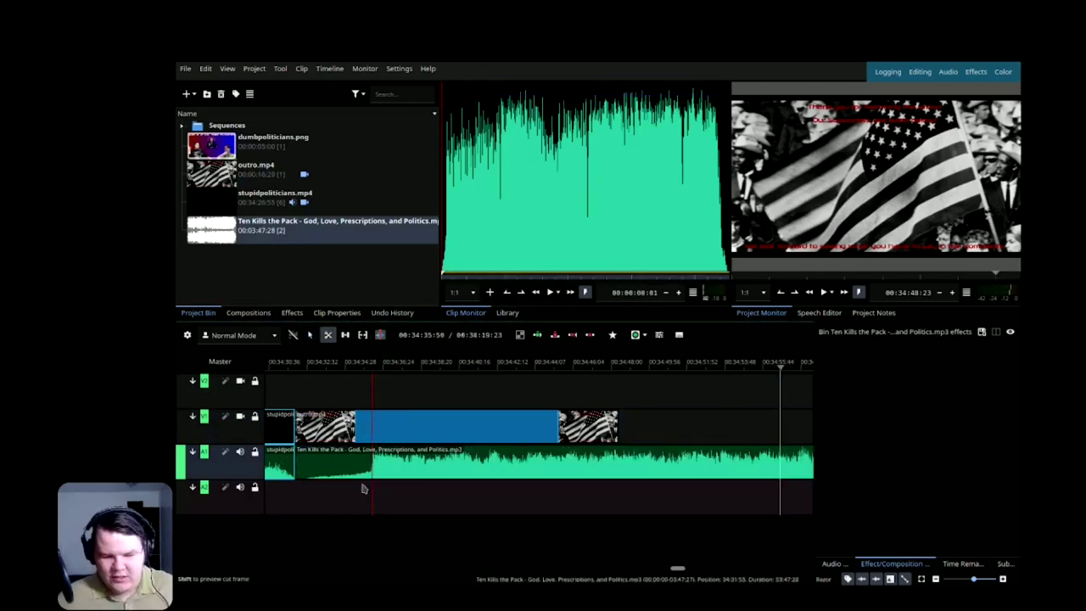
{"action": "left_click", "coordinate": [362, 489]}
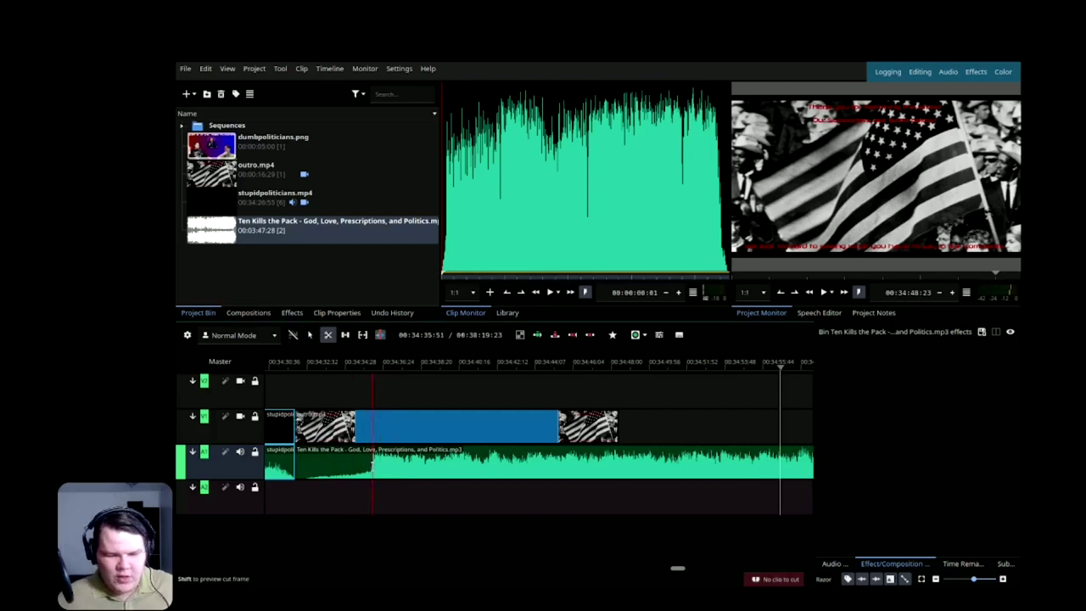
{"action": "left_click", "coordinate": [373, 462]}
{"action": "key", "text": "s"}
{"action": "left_click", "coordinate": [341, 461]}
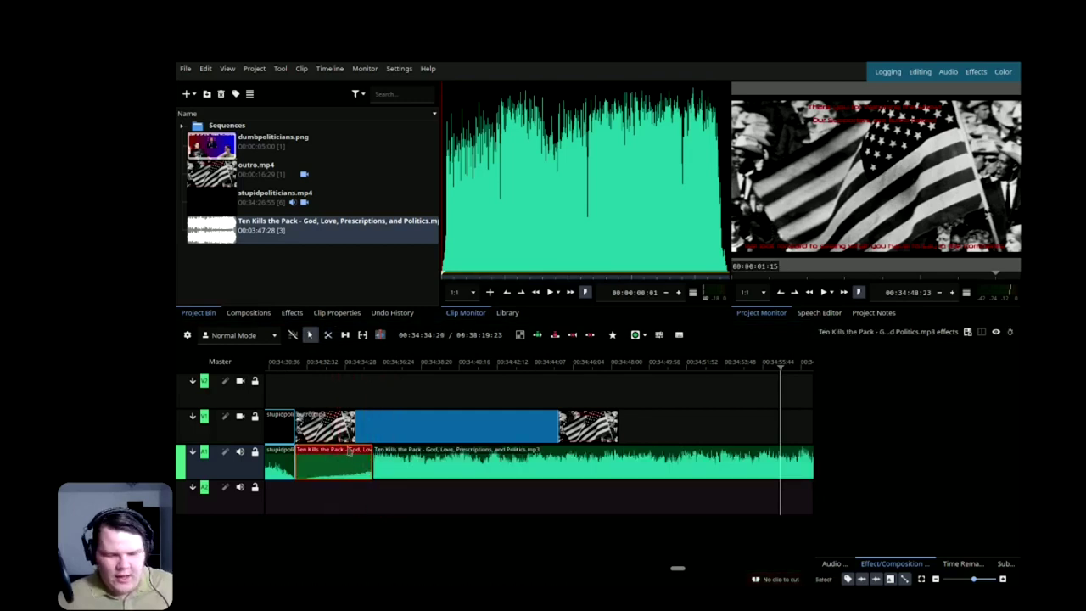
{"action": "key", "text": "Delete"}
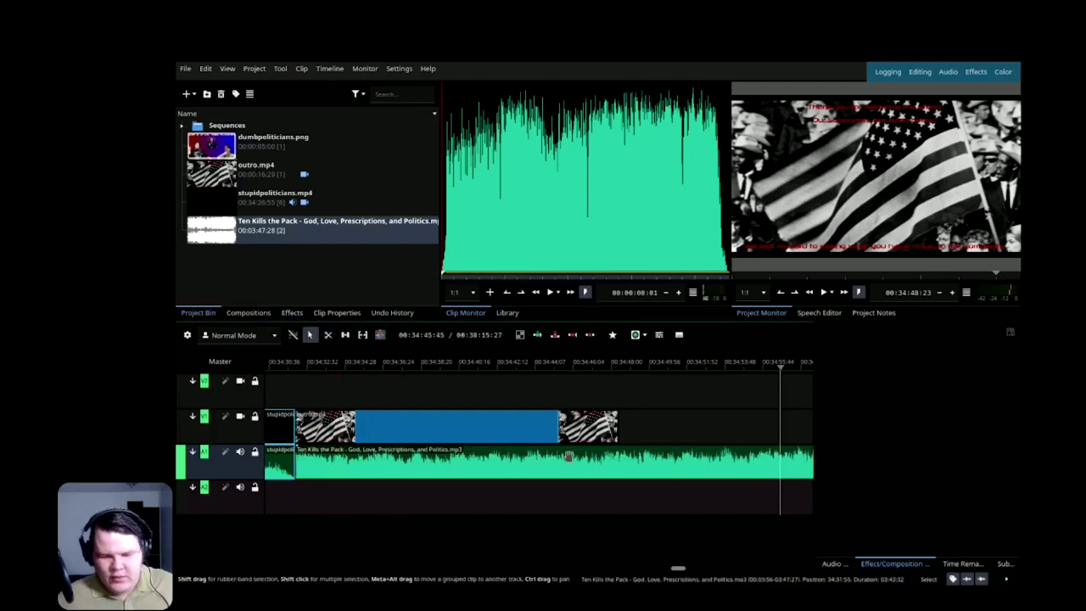
Split the outro music where outro.mp4 ends and delete the remainder beyond it.
{"action": "key", "text": "x"}
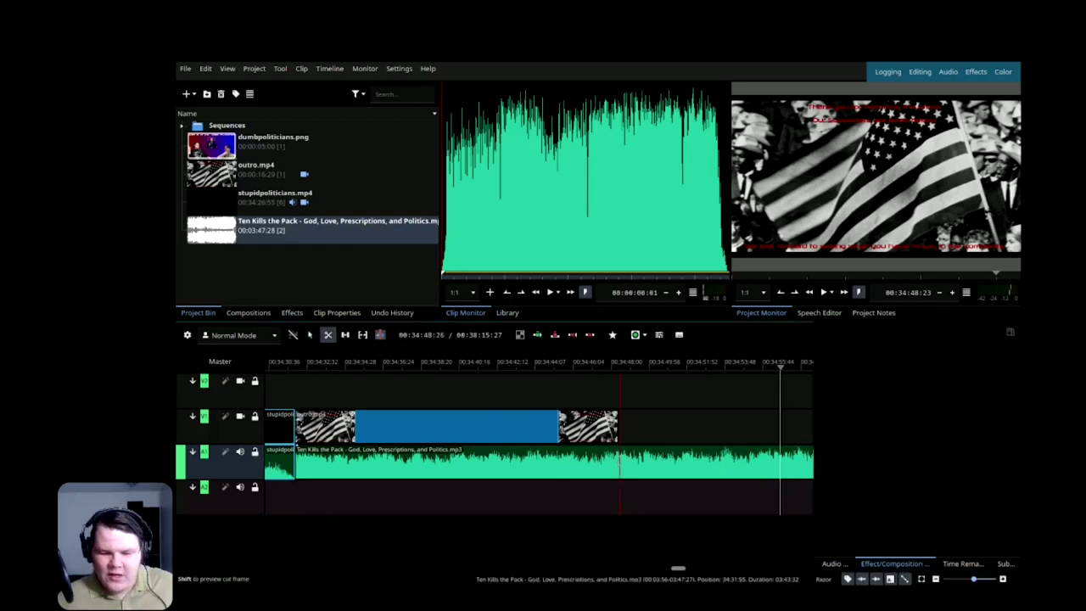
{"action": "left_click", "coordinate": [617, 463]}
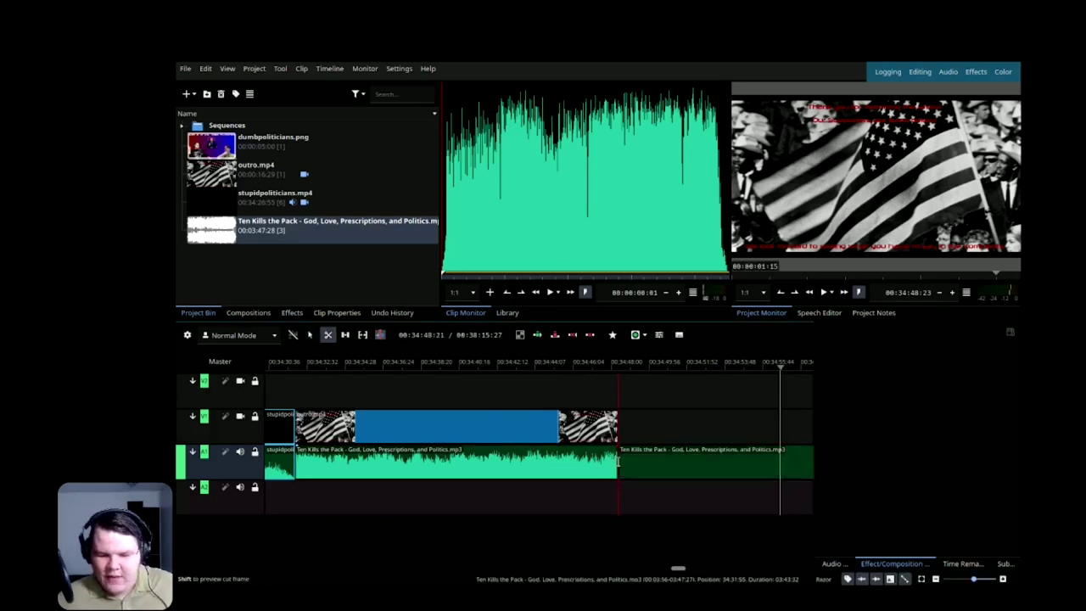
{"action": "key", "text": "s"}
{"action": "left_click", "coordinate": [669, 468]}
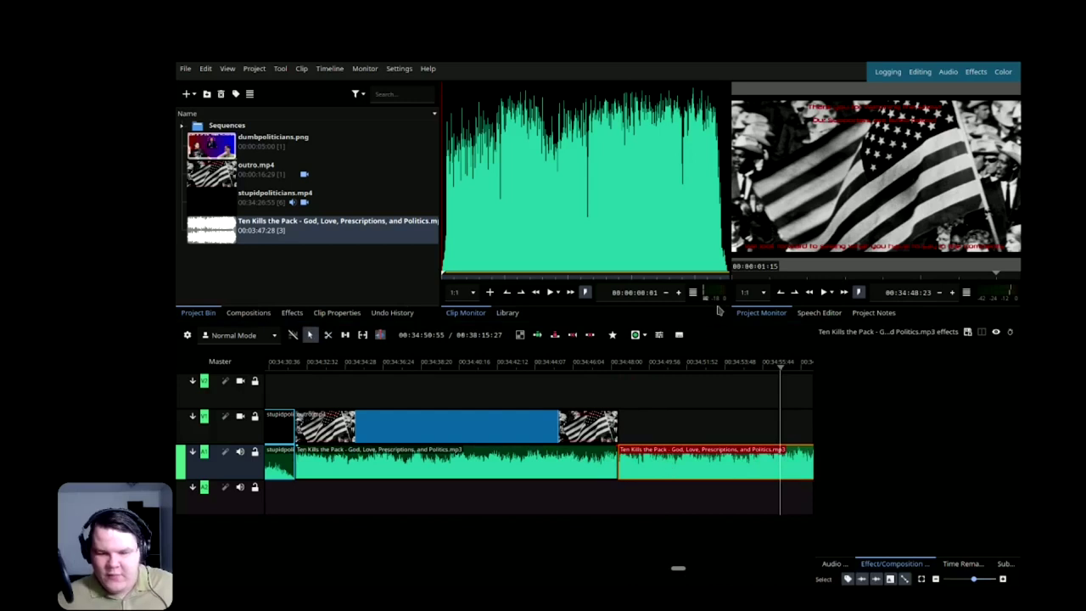
{"action": "key", "text": "Delete"}
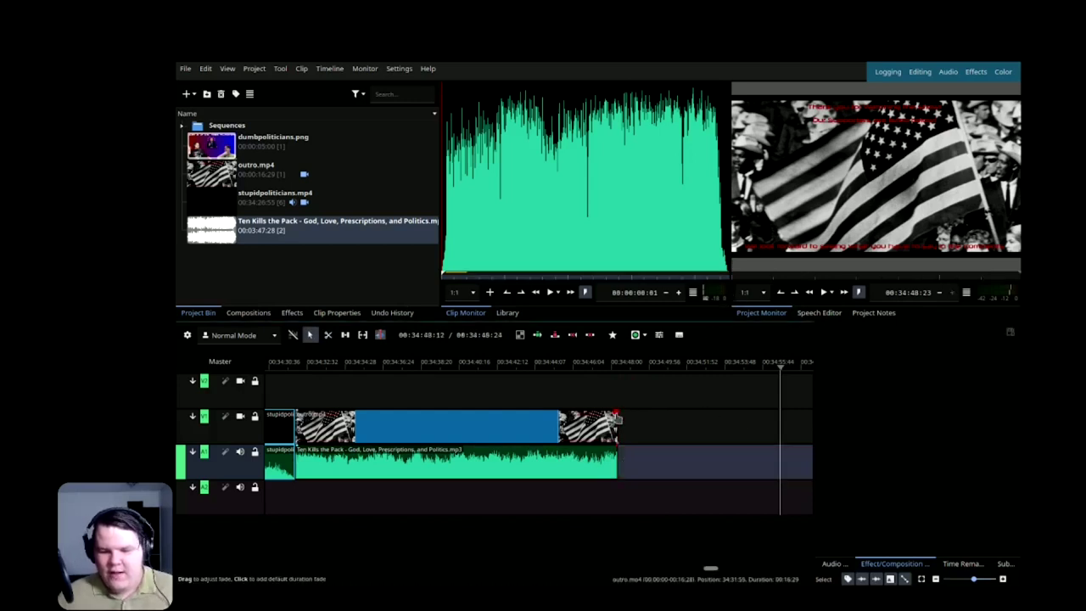
Add short fade-ins and fade-outs to outro.mp4 on V1 and the outro music on A1.
{"action": "mouse_move", "coordinate": [614, 421]}
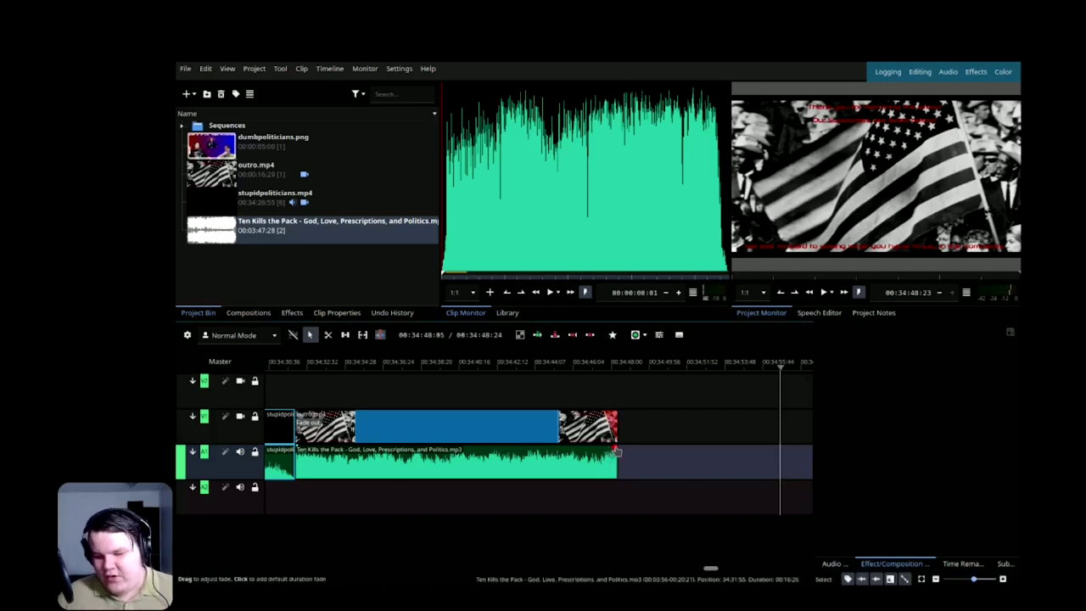
{"action": "left_click", "coordinate": [608, 443]}
{"action": "key", "text": "shift"}
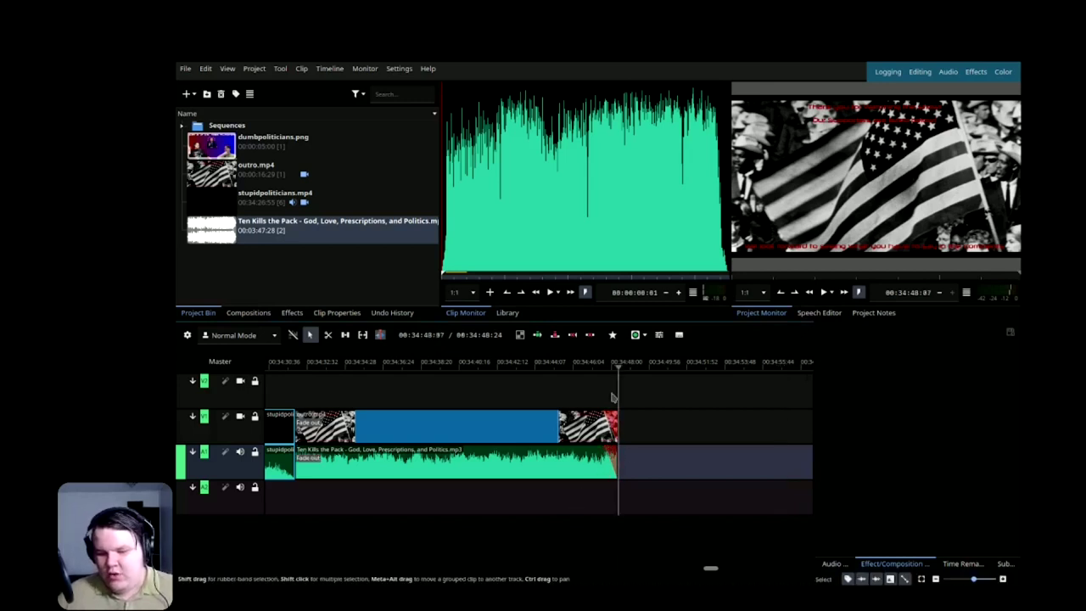
{"action": "key", "text": "shift"}
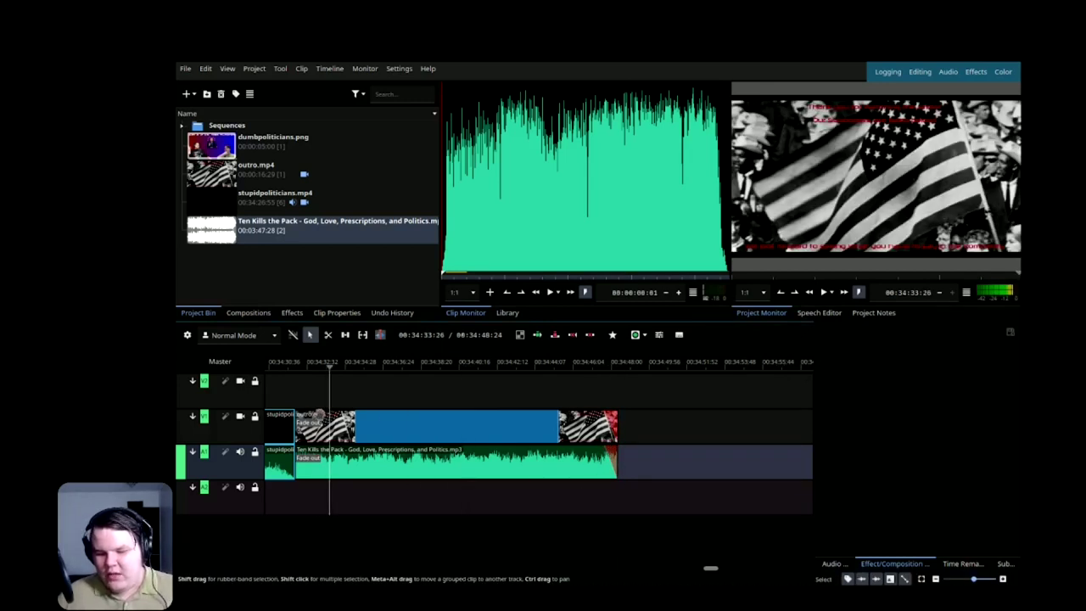
{"action": "key", "text": "shift"}
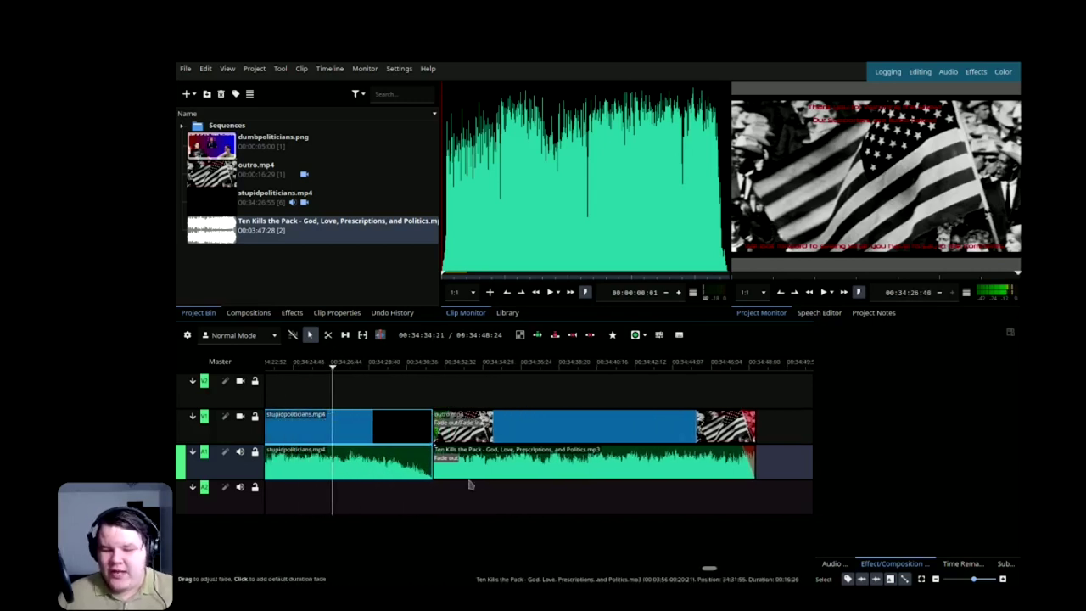
{"action": "left_click", "coordinate": [435, 449]}
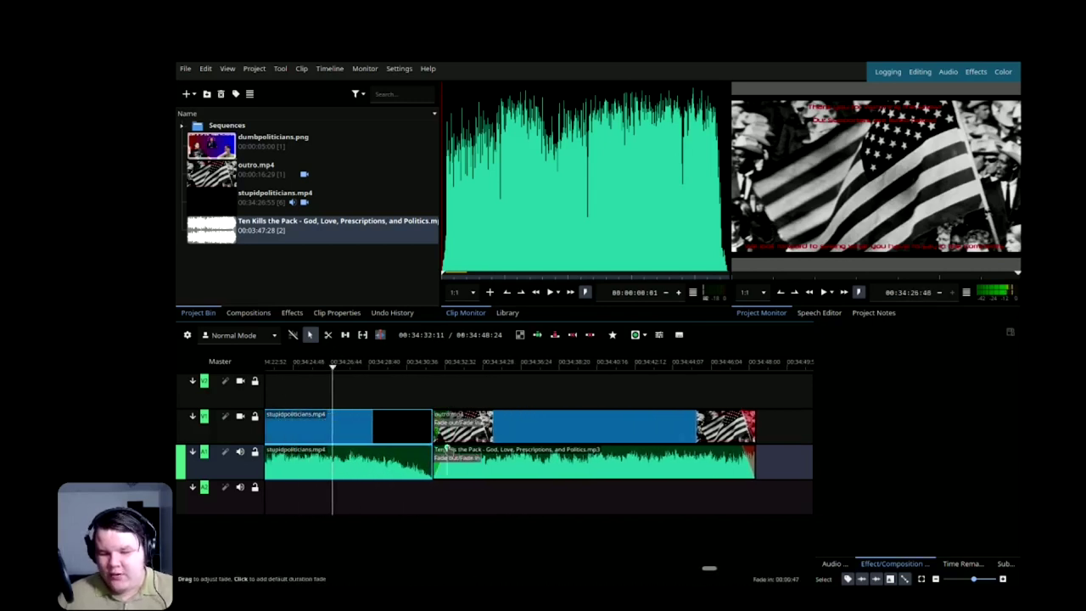
Add fade-outs to the end of stupidpoliticians.mp4's video and audio, making the video fade slightly longer.
{"action": "left_click", "coordinate": [429, 416]}
{"action": "left_click", "coordinate": [423, 447]}
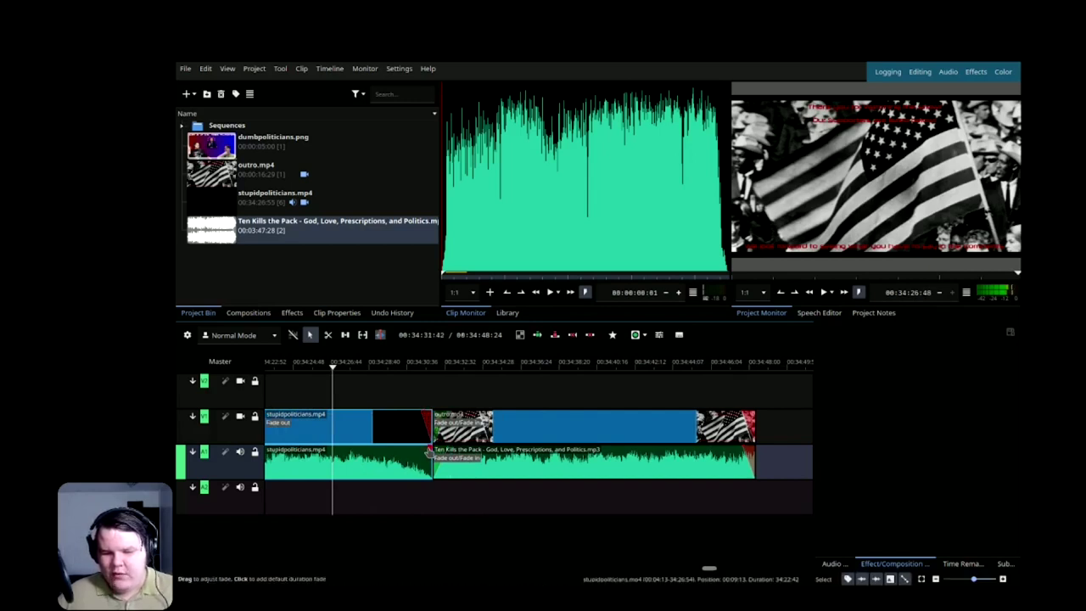
{"action": "left_click_drag", "start_coordinate": [424, 447], "coordinate": [418, 452]}
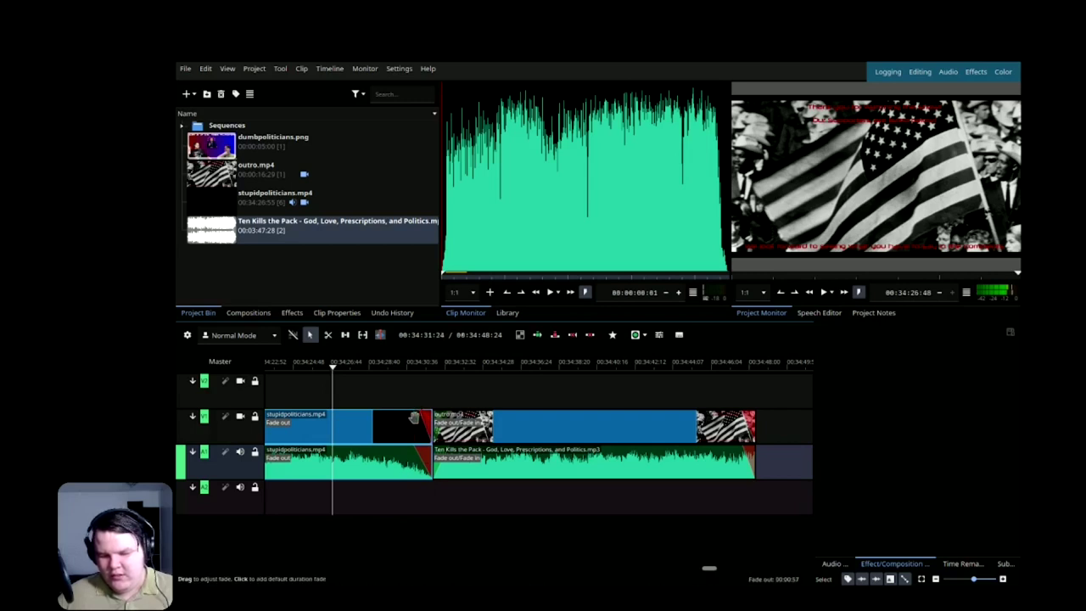
{"action": "left_click_drag", "start_coordinate": [413, 417], "coordinate": [405, 419]}
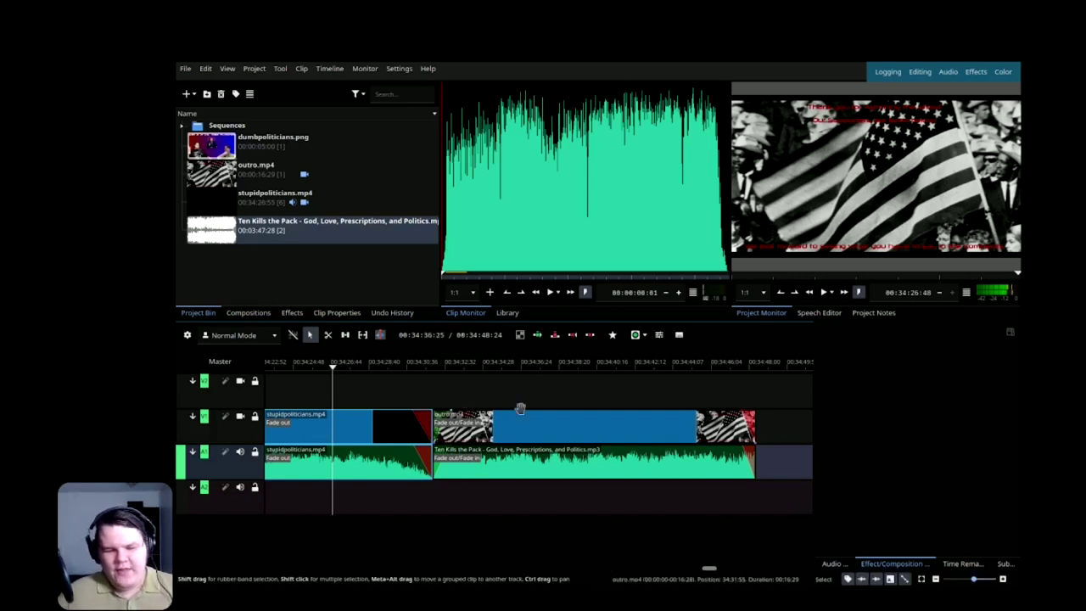
Split stupidpoliticians.mp4 at about 00:00:11:09 and remove the roughly 00:00:01:53 segment just before the cut, closing the gap.
{"action": "left_click_drag", "start_coordinate": [1016, 273], "coordinate": [913, 272]}
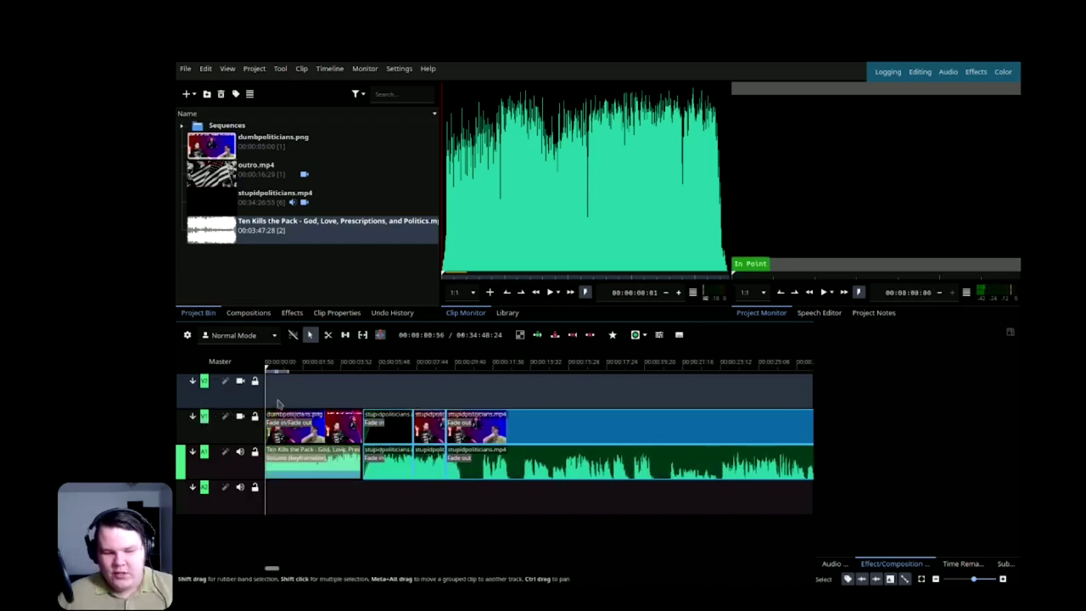
{"action": "key", "text": "space"}
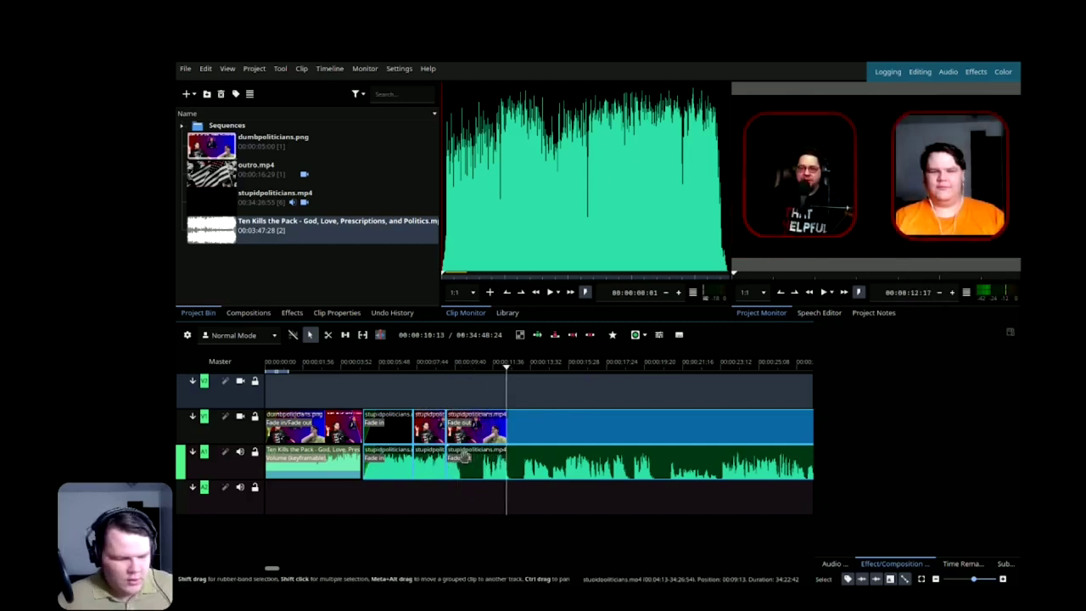
{"action": "key", "text": "x"}
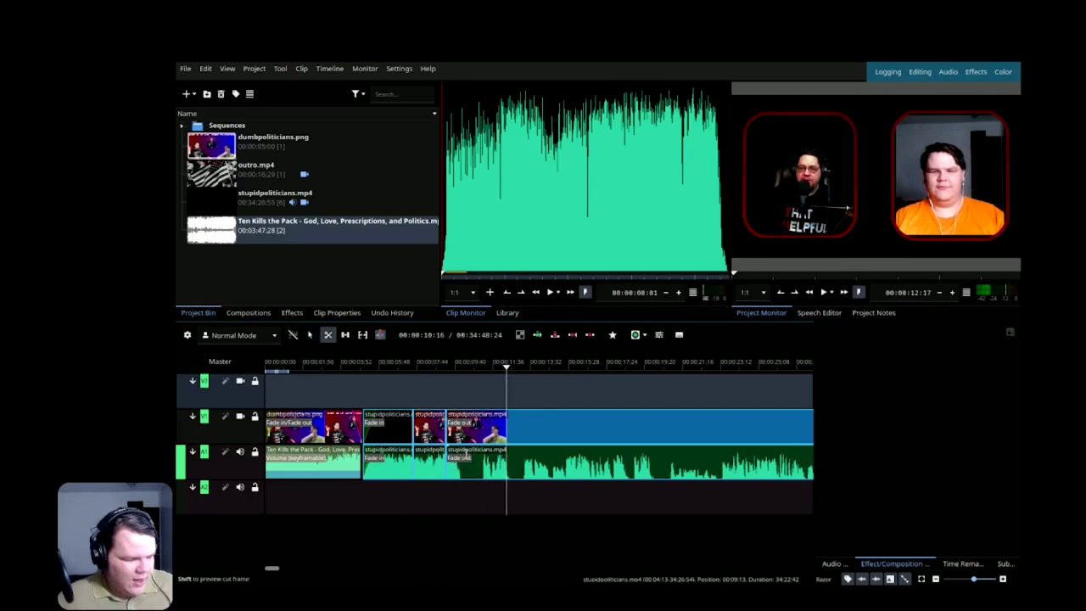
{"action": "left_click", "coordinate": [480, 458]}
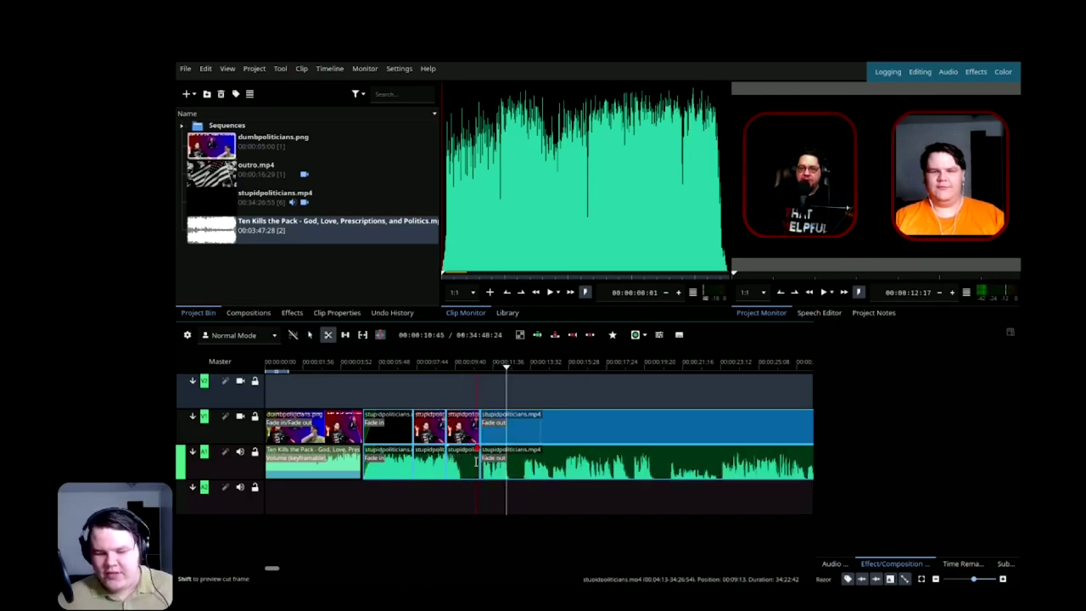
{"action": "key", "text": "ctrl+z"}
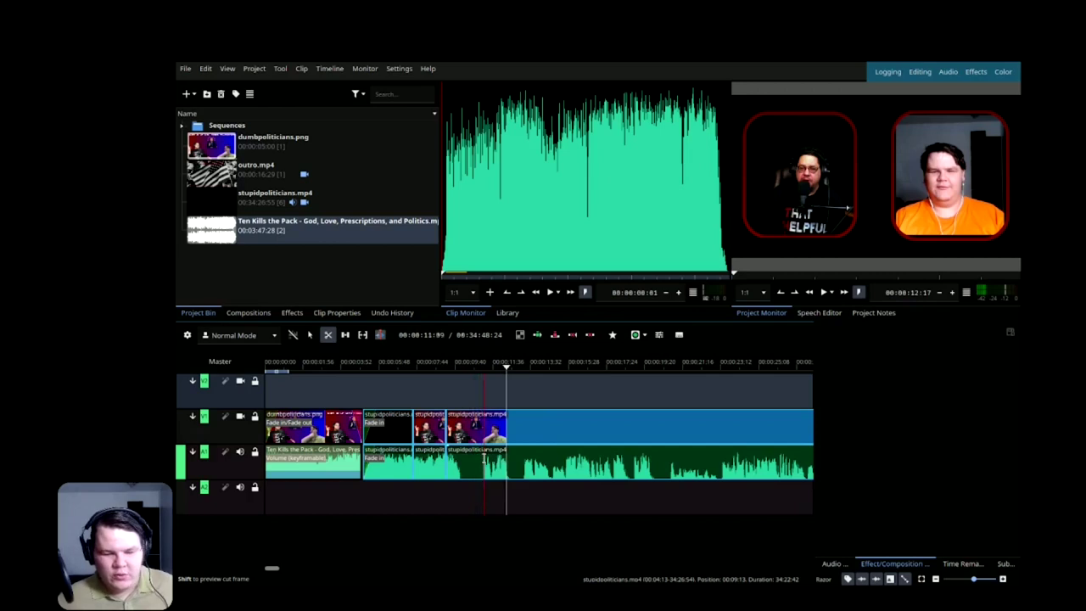
{"action": "left_click", "coordinate": [484, 462]}
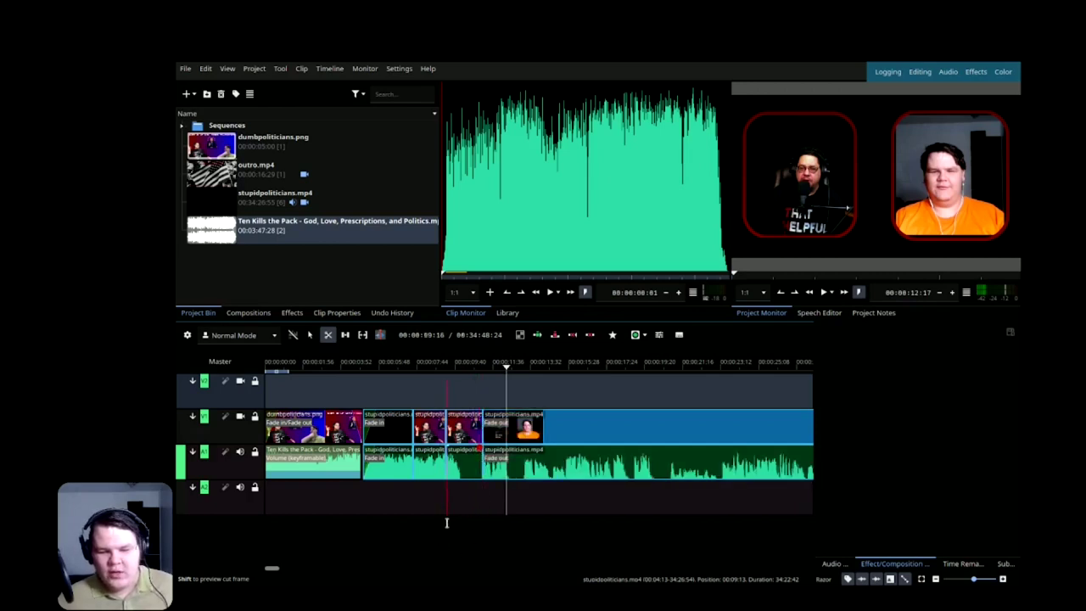
{"action": "key", "text": "s"}
{"action": "left_click", "coordinate": [458, 437]}
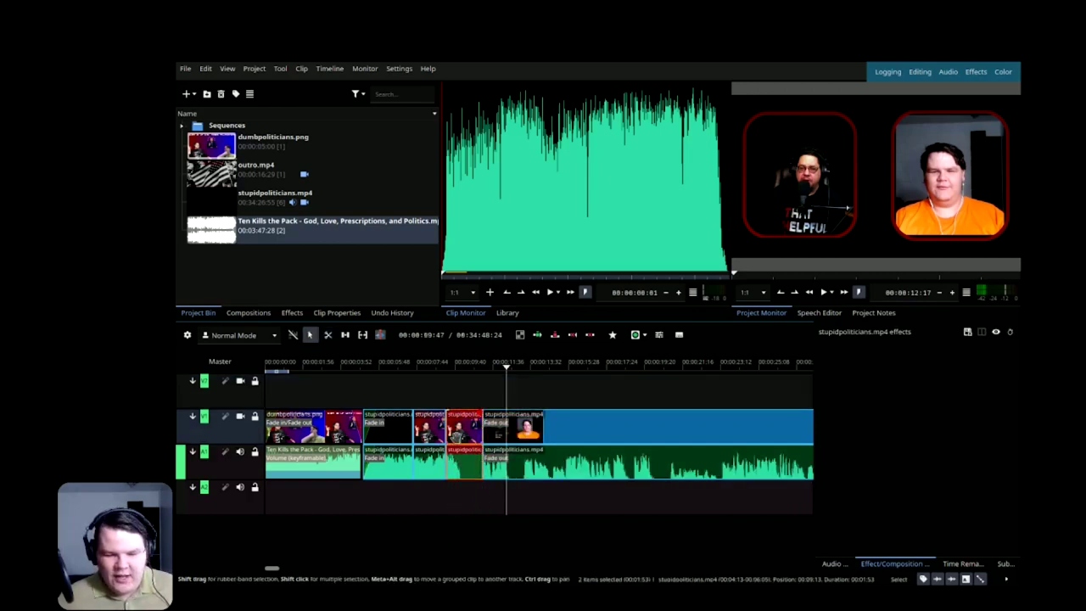
{"action": "key", "text": "Delete"}
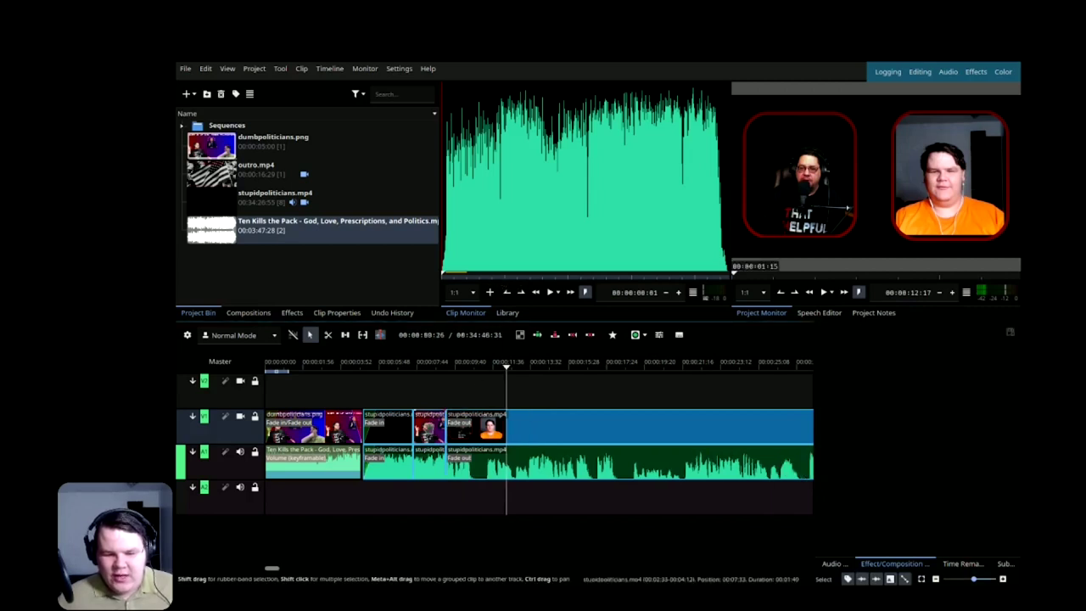
Remove the two remaining short stupidpoliticians.mp4 segments between the title image and the main clip, closing the gaps.
{"action": "key", "text": "Delete"}
{"action": "left_click", "coordinate": [410, 420]}
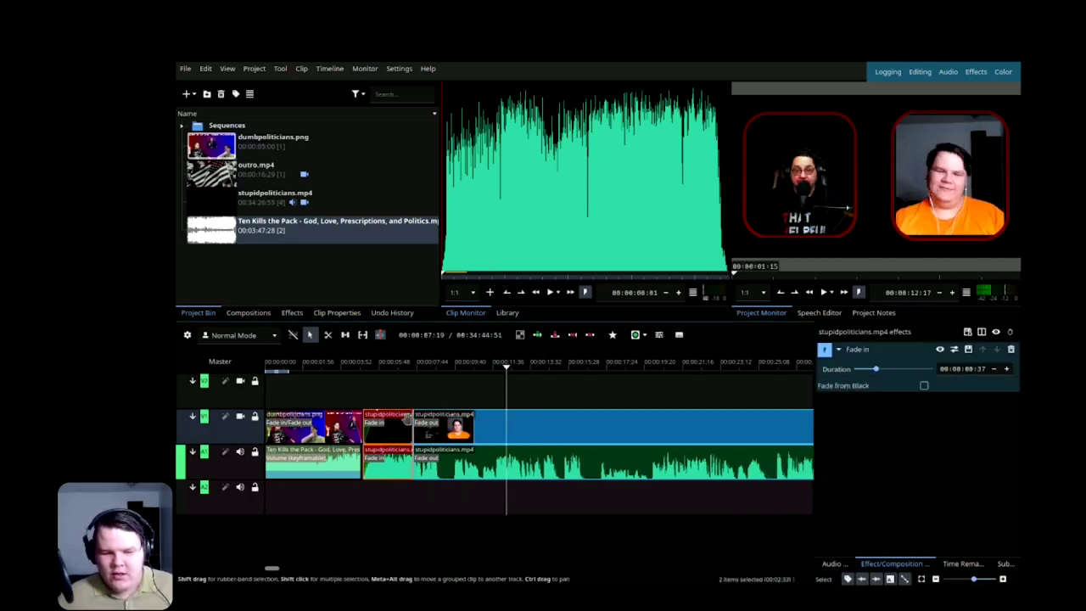
{"action": "key", "text": "Delete"}
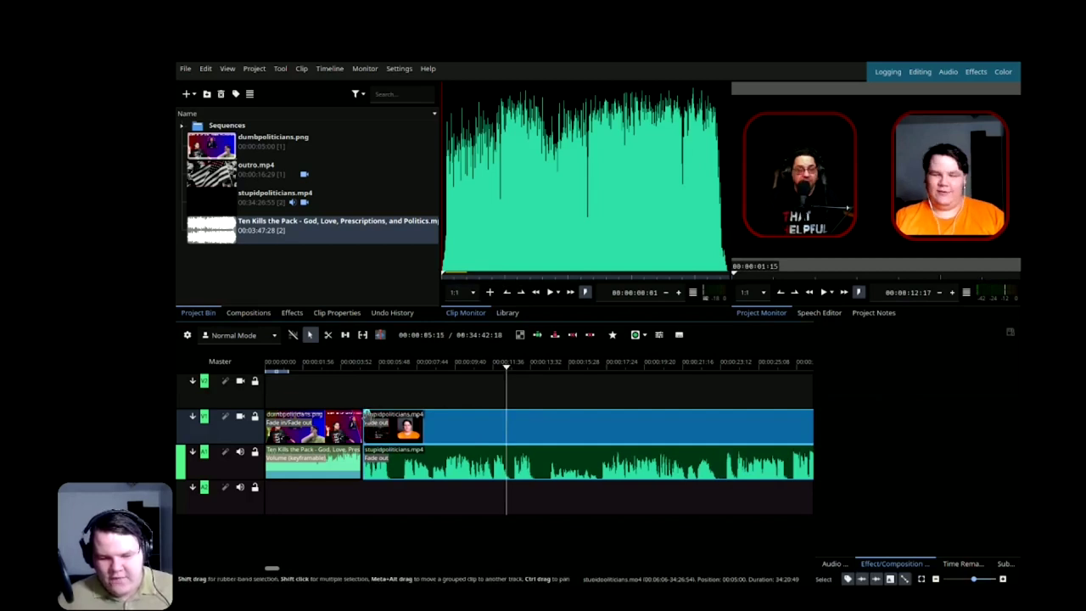
Clear the existing fades from stupidpoliticians.mp4 and add short fade-ins to its video and audio, about 00:00:00:50 on the video.
{"action": "left_click", "coordinate": [376, 416]}
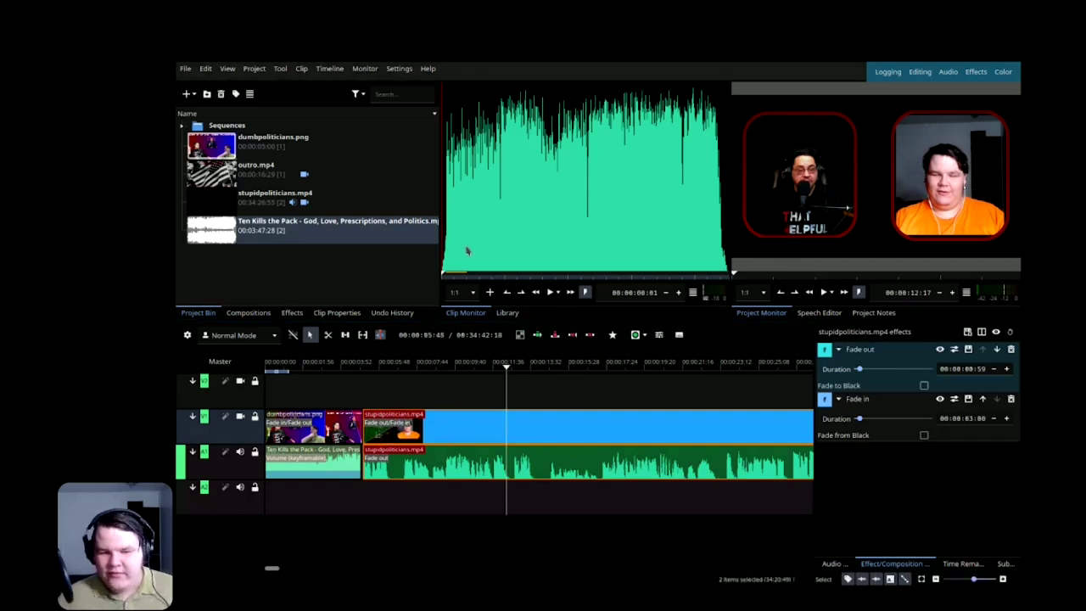
{"action": "key", "text": "ctrl+z"}
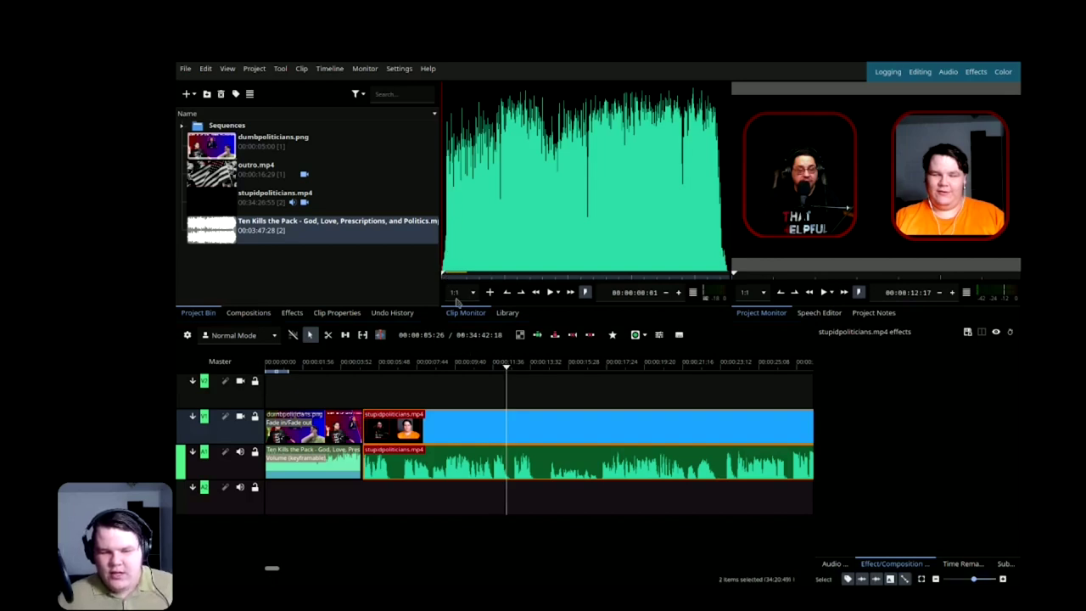
{"action": "left_click_drag", "start_coordinate": [365, 414], "coordinate": [370, 416]}
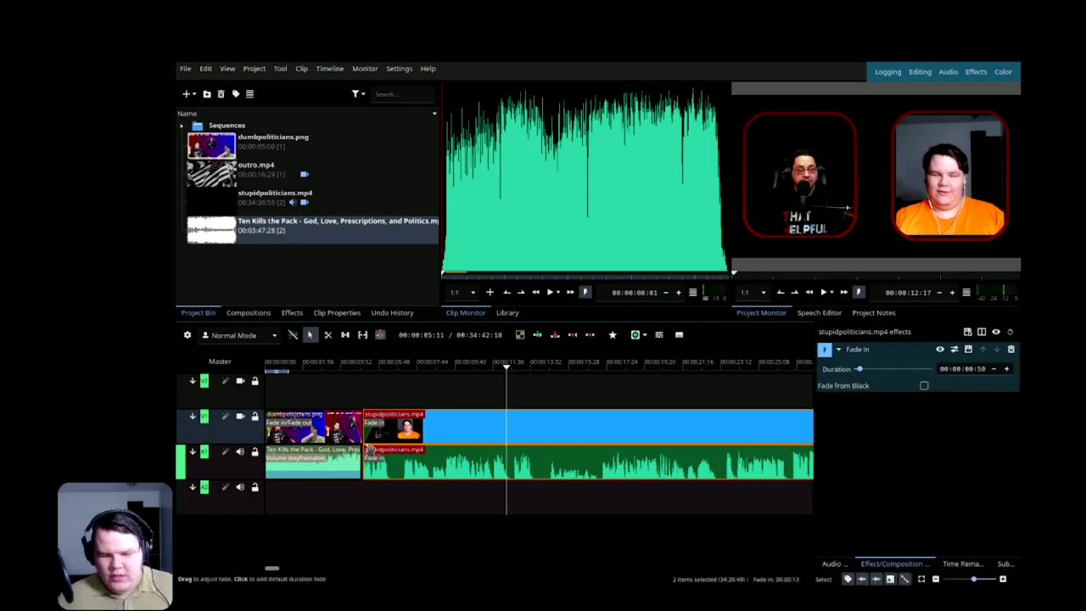
Add a short fade-in and a fade-out of about 00:00:00:54 to the intro music beneath the title image.
{"action": "left_click", "coordinate": [270, 449]}
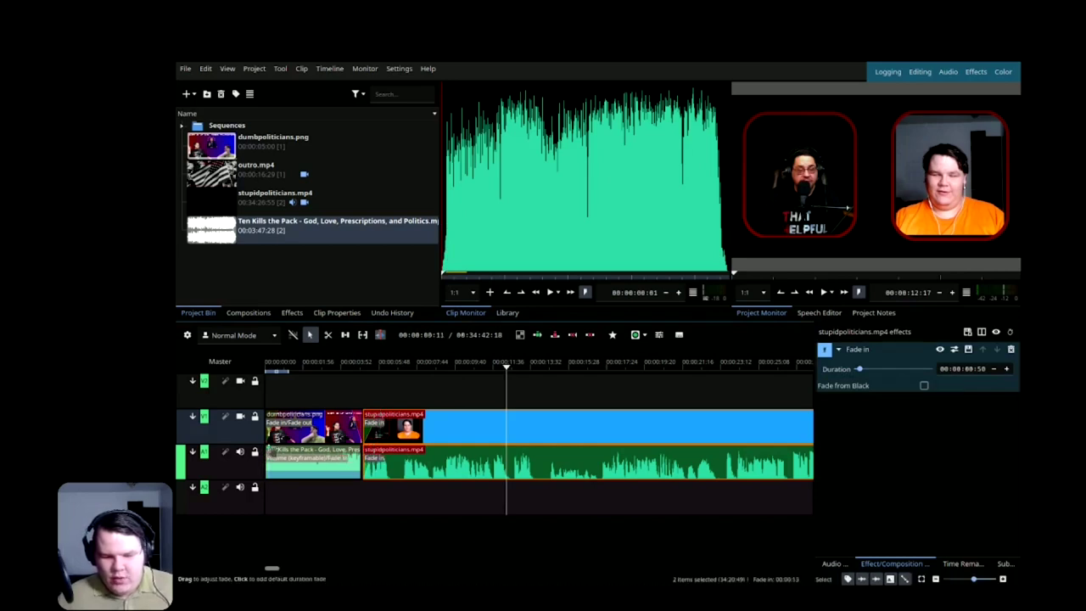
{"action": "left_click", "coordinate": [350, 450]}
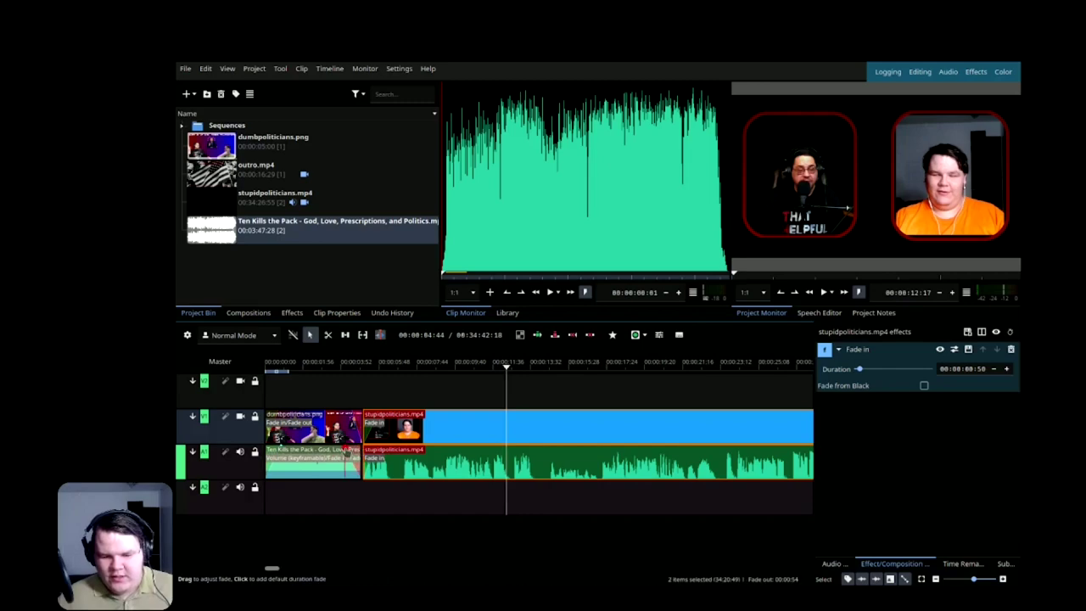
{"action": "left_click", "coordinate": [381, 388]}
Add short fade-outs to the end of stupidpoliticians.mp4's video and audio and move the playhead to about 00:34:12:28.
{"action": "left_click", "coordinate": [570, 383]}
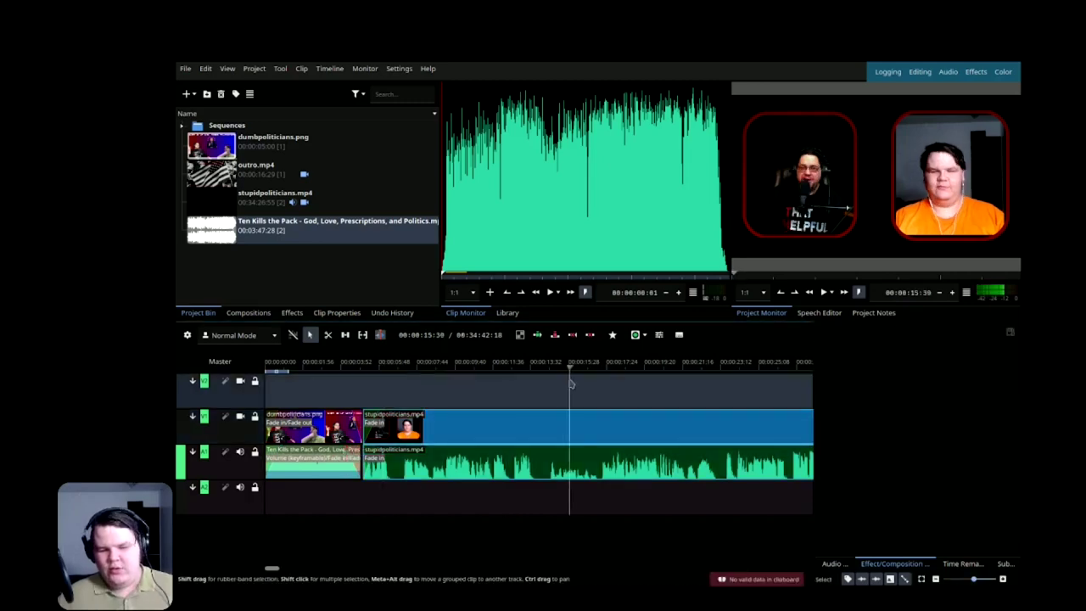
{"action": "left_click_drag", "start_coordinate": [571, 383], "coordinate": [711, 414]}
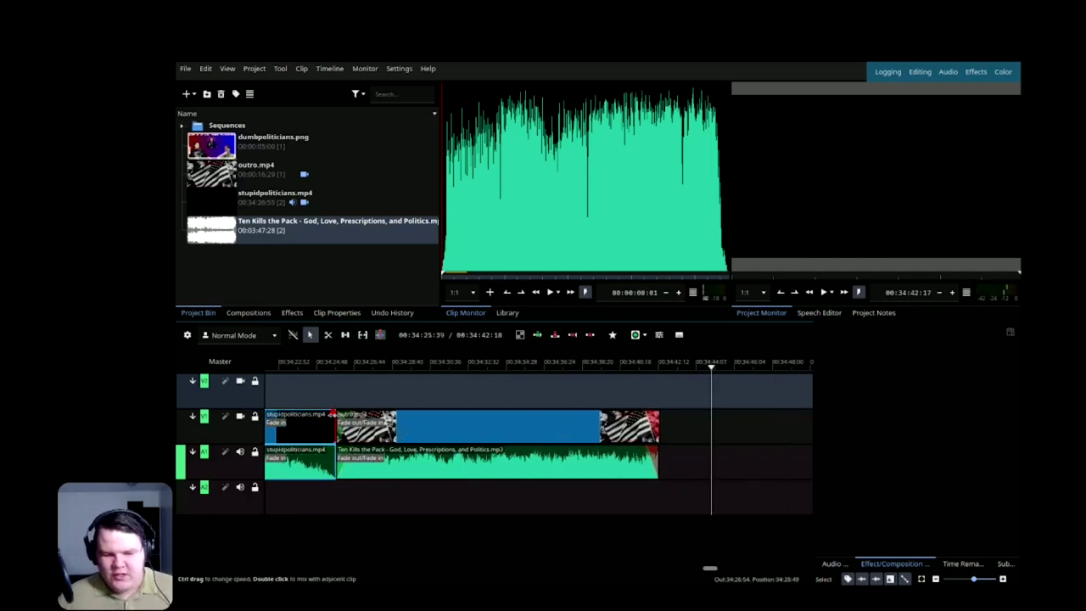
{"action": "left_click_drag", "start_coordinate": [333, 415], "coordinate": [315, 452]}
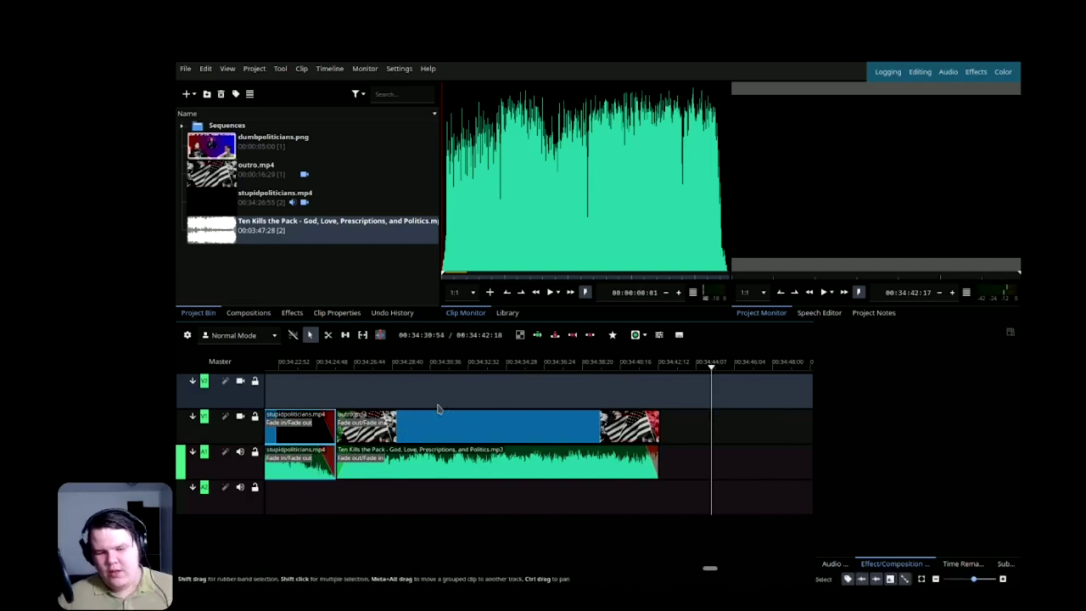
{"action": "left_click_drag", "start_coordinate": [470, 365], "coordinate": [368, 365]}
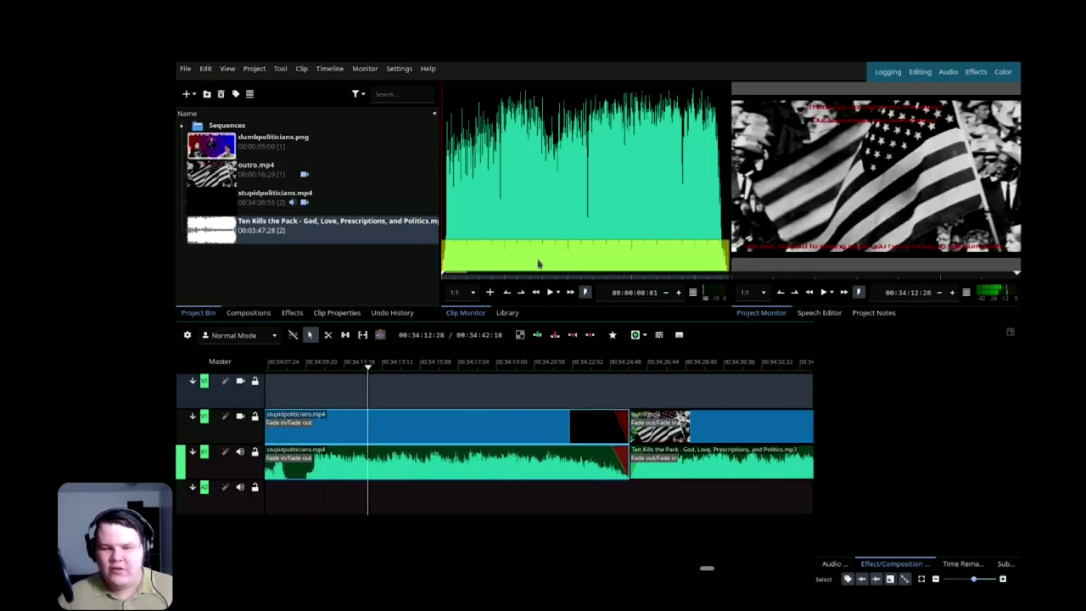